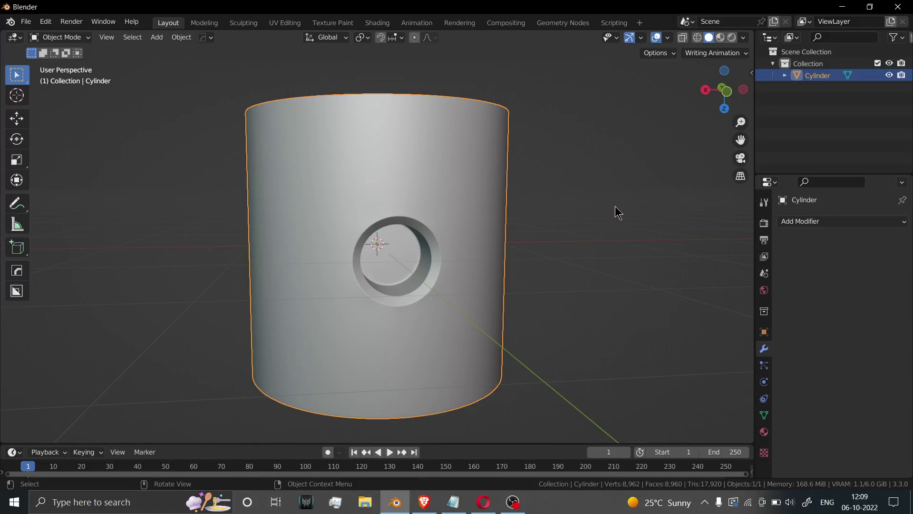
# Step: Orbit the holed cylinder and inspect its edge topology around the hole in Edit Mode
pyautogui.scroll(-1, 491, 233)
pyautogui.moveTo(491, 238); pyautogui.dragTo(415, 214, button='middle')
pyautogui.scroll(-1, 391, 246)
pyautogui.scroll(4, 391, 246)
pyautogui.press('Tab')
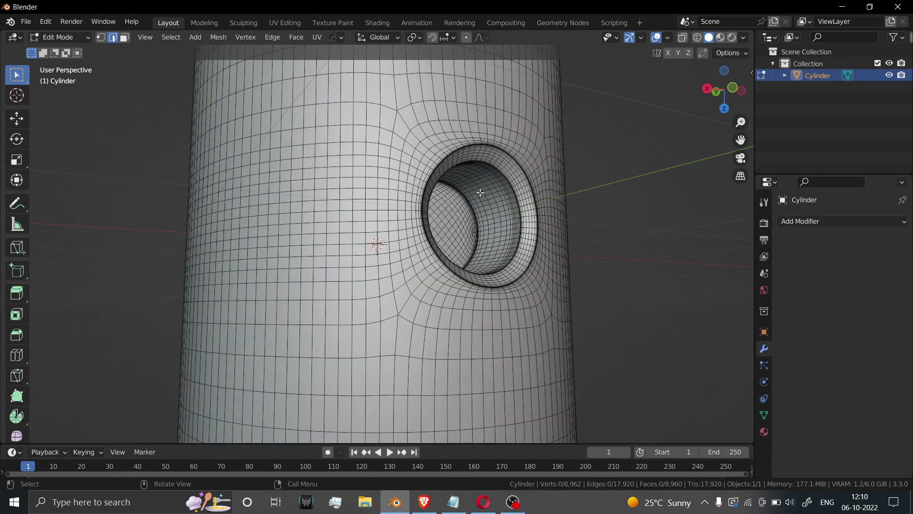
pyautogui.moveTo(481, 192)
pyautogui.mouseDown(button='middle')
pyautogui.moveTo(414, 200)
pyautogui.moveTo(520, 230)
pyautogui.moveTo(503, 178)
pyautogui.moveTo(521, 277)
pyautogui.moveTo(487, 175)
pyautogui.mouseUp(button='middle')
pyautogui.scroll(-3, 507, 204)
pyautogui.press('Tab')
pyautogui.scroll(3, 500, 213)
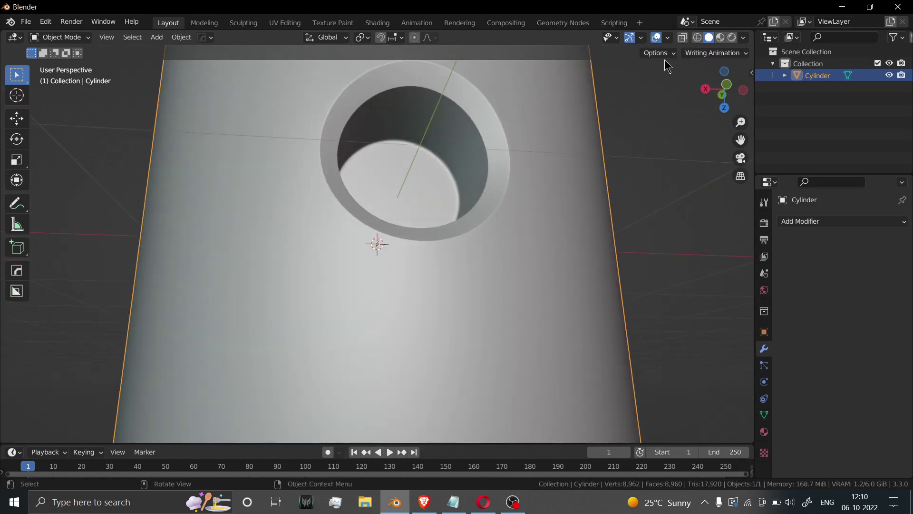
# Step: Shade the viewport with the glossy red MatCap and orbit around the red cylinder
pyautogui.click(744, 39)
pyautogui.click(732, 121)
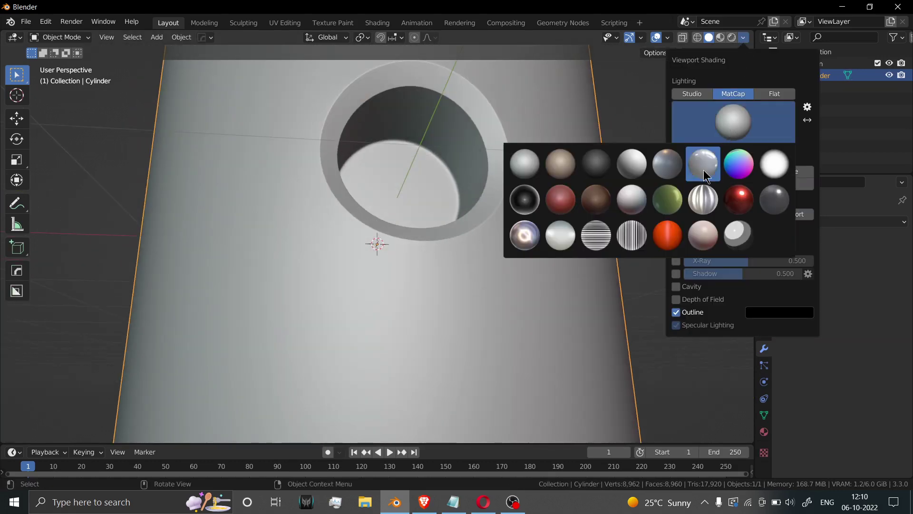
pyautogui.click(732, 198)
pyautogui.moveTo(473, 207); pyautogui.dragTo(534, 178, button='middle')
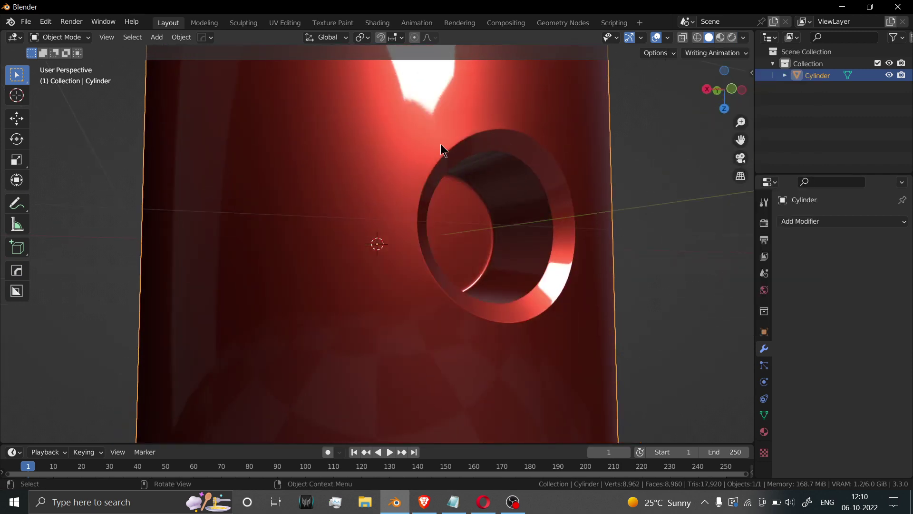
pyautogui.moveTo(440, 149); pyautogui.dragTo(391, 160, button='middle')
pyautogui.scroll(-1, 391, 160)
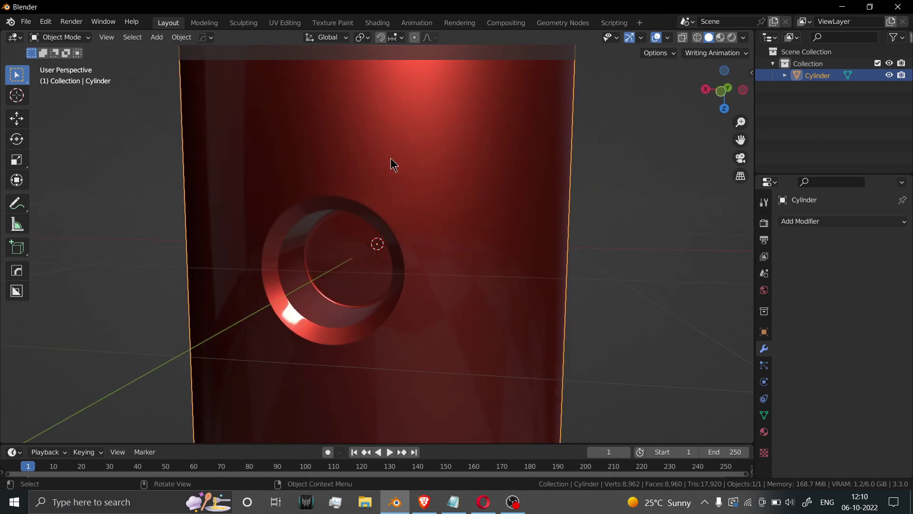
pyautogui.scroll(-2, 391, 158)
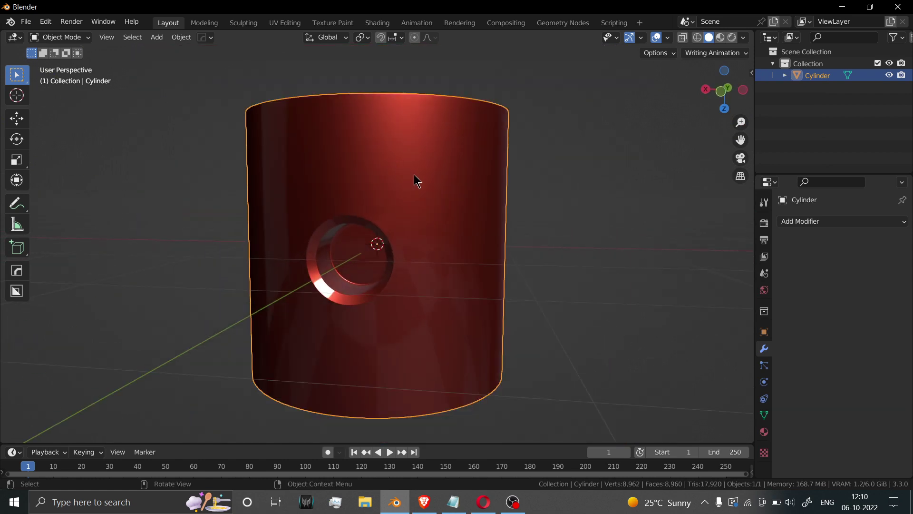
# Step: Hide the holed cylinder and add a new 32-vertex cylinder (1 m radius, 2 m depth)
pyautogui.press('h')
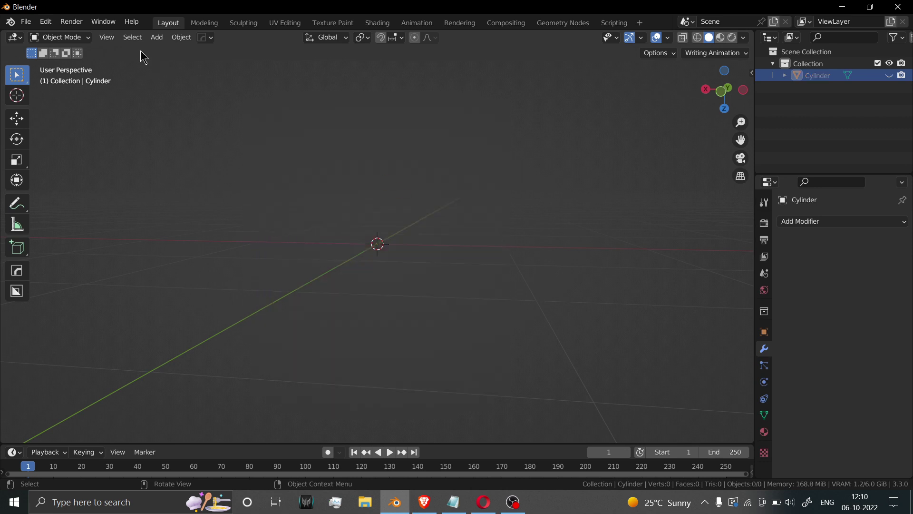
pyautogui.click(157, 37)
pyautogui.moveTo(167, 50)
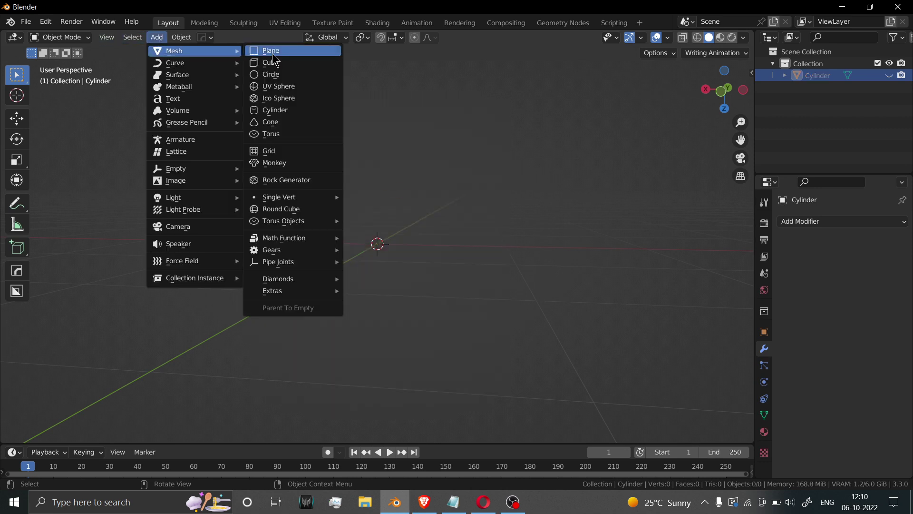
pyautogui.click(290, 116)
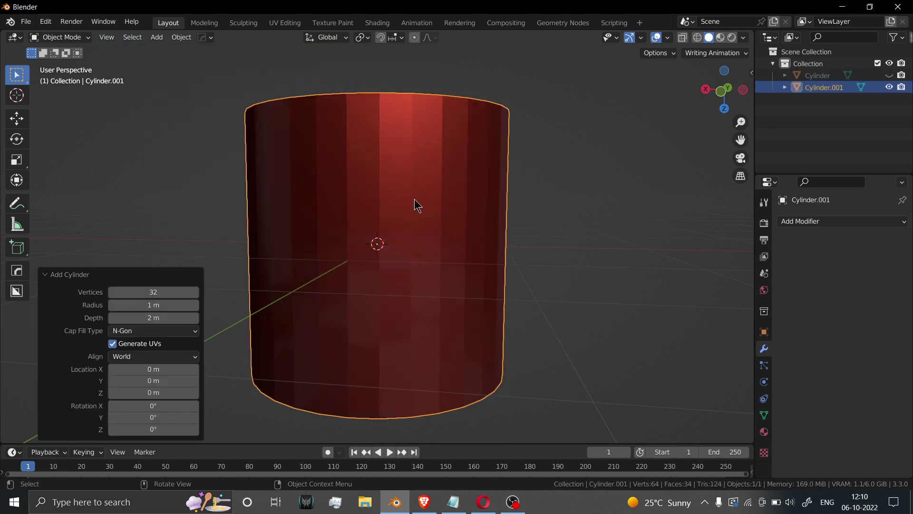
pyautogui.scroll(-1, 414, 199)
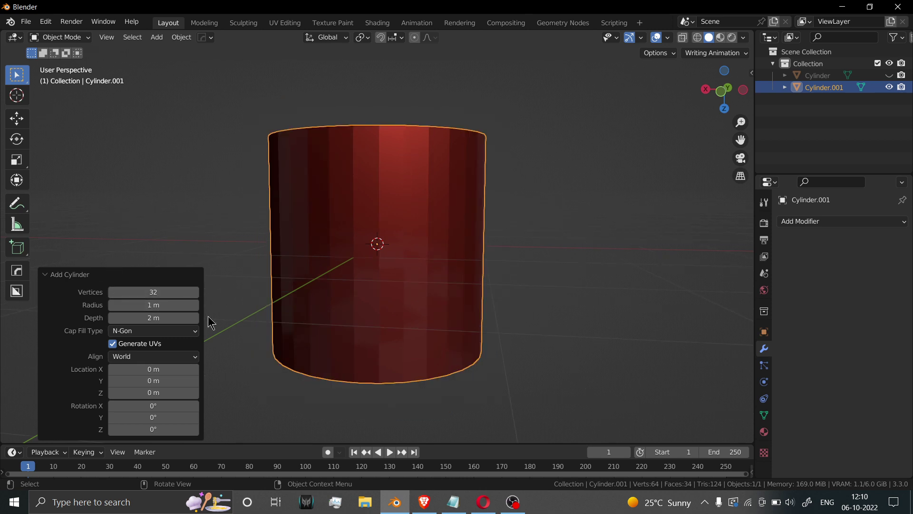
pyautogui.click(428, 243)
# Step: View the new cylinder in front orthographic with a grey MatCap, then deselect it
pyautogui.press('KP_1')
pyautogui.click(743, 38)
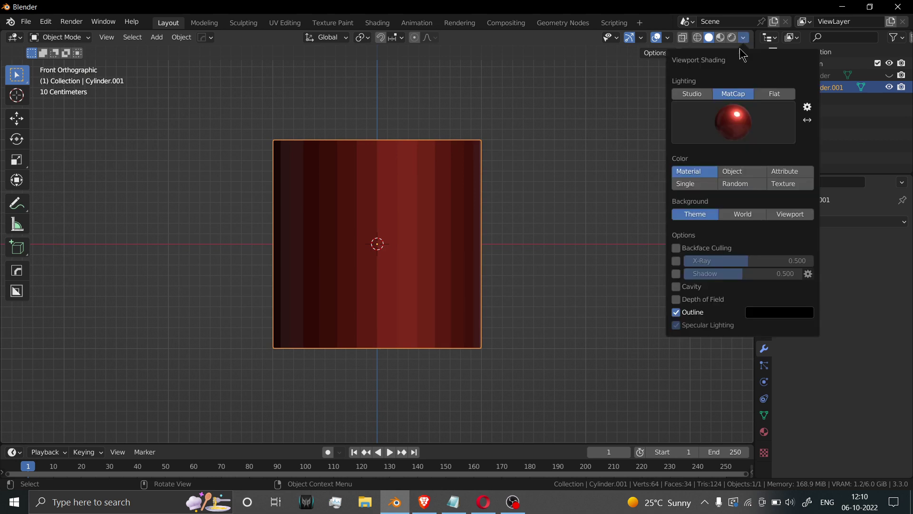
pyautogui.click(731, 119)
pyautogui.click(525, 161)
pyautogui.click(240, 263)
# Step: In Edit Mode, cut two evenly spaced horizontal edge loops around the new cylinder
pyautogui.click(348, 248)
pyautogui.press('Tab')
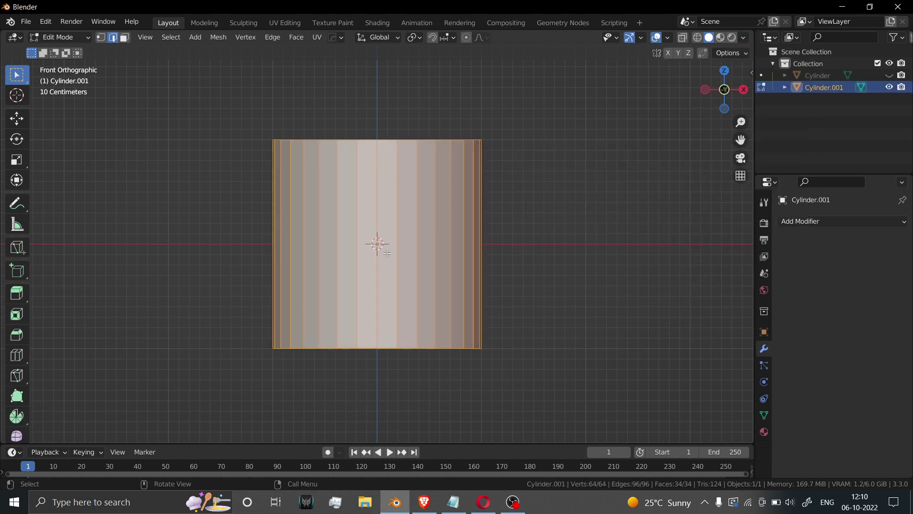
pyautogui.hotkey('ctrl', 'r')
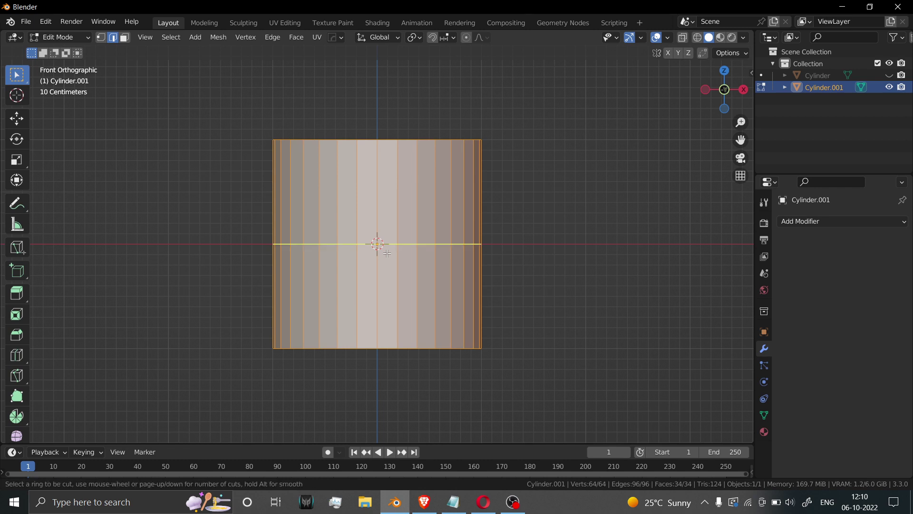
pyautogui.scroll(1, 387, 254)
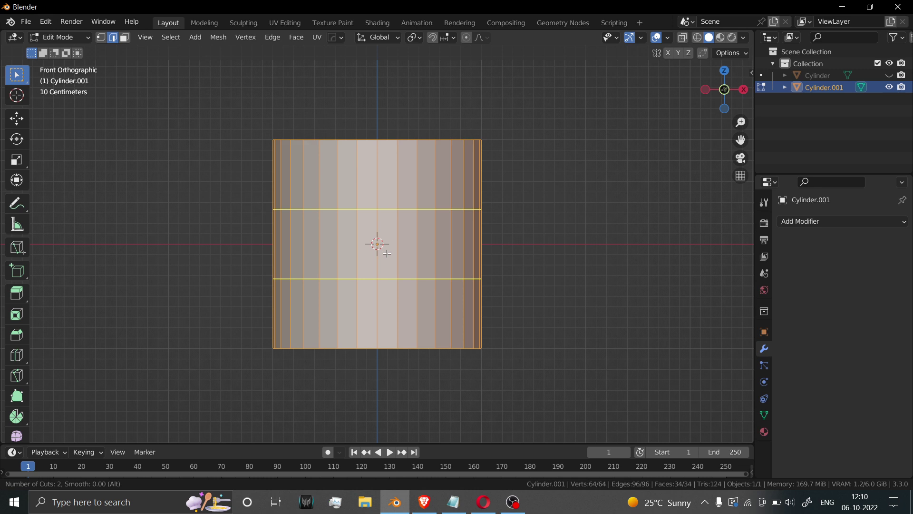
pyautogui.click(387, 253)
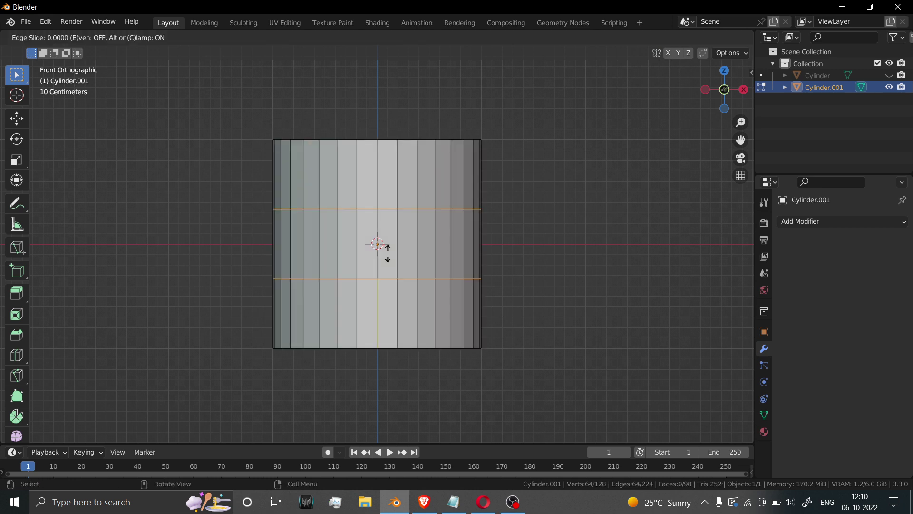
pyautogui.rightClick(417, 241)
pyautogui.scroll(1, 537, 251)
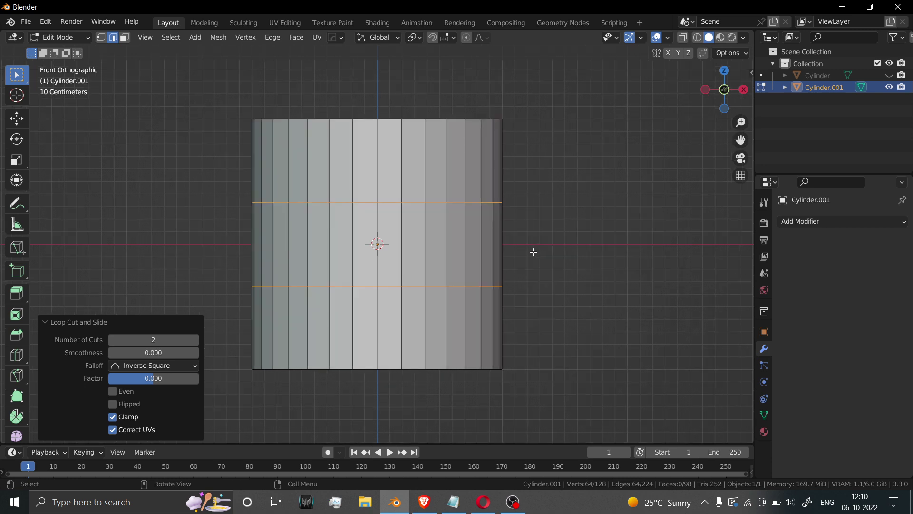
pyautogui.click(605, 251)
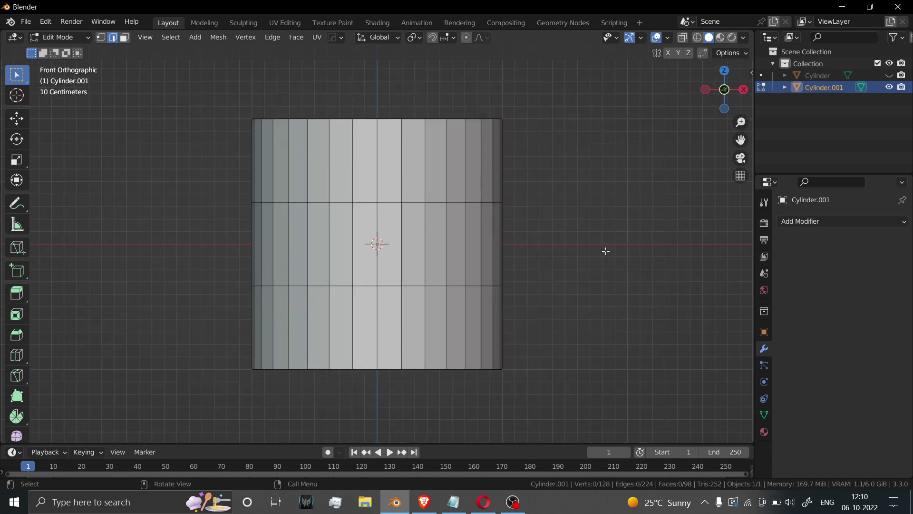
# Step: Cut three more evenly spaced edge loops in the band between the first two
pyautogui.press('a')
pyautogui.hotkey('ctrl', 'r')
pyautogui.scroll(2, 398, 263)
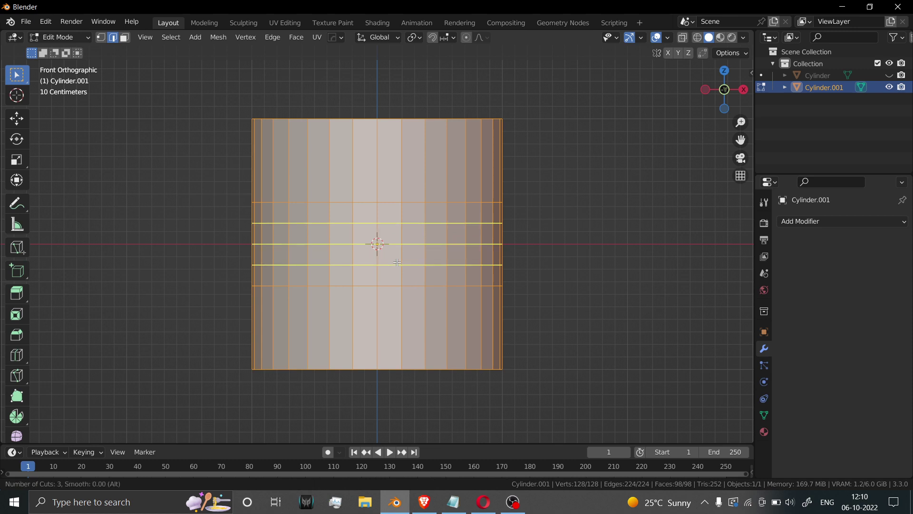
pyautogui.click(397, 262)
pyautogui.rightClick(397, 262)
pyautogui.click(581, 253)
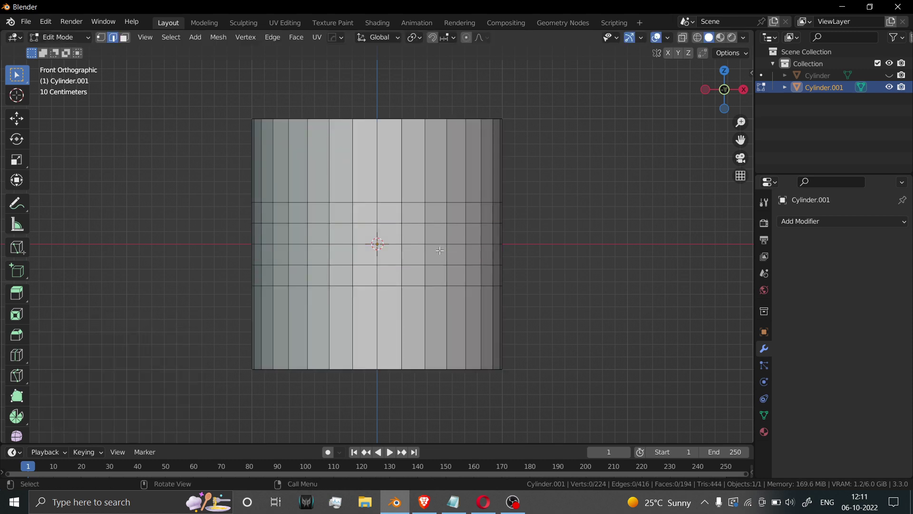
pyautogui.scroll(2, 439, 251)
# Step: Box-select the central 4x4 front faces in Face mode and inset them by 0.05859 m
pyautogui.click(125, 37)
pyautogui.moveTo(332, 199); pyautogui.dragTo(433, 295)
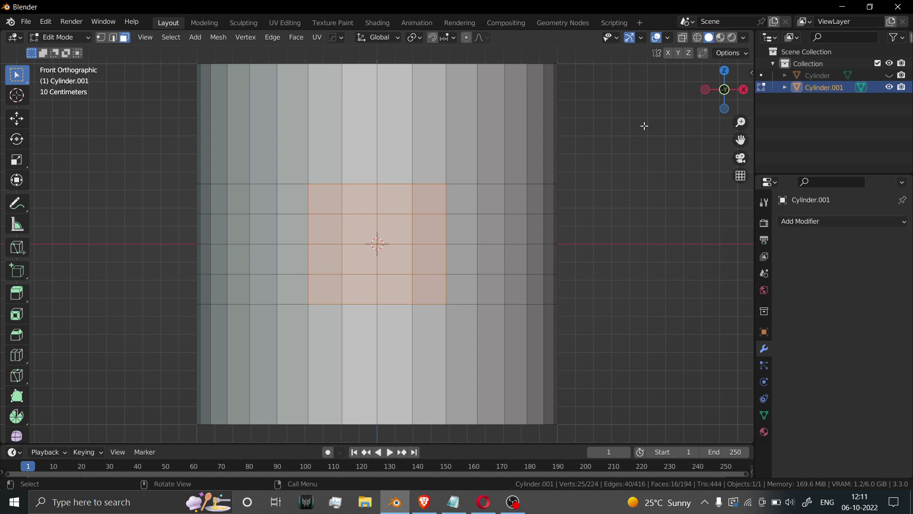
pyautogui.press('i')
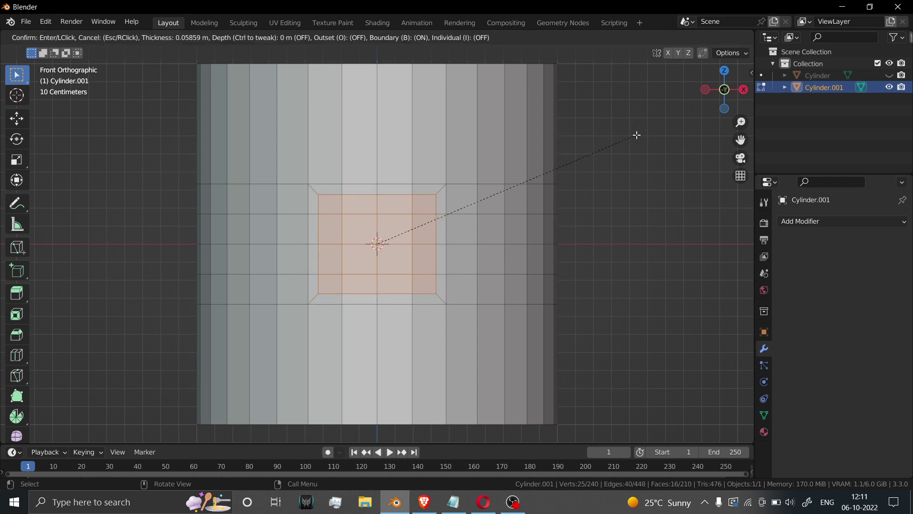
pyautogui.click(636, 135)
pyautogui.rightClick(392, 206)
pyautogui.moveTo(393, 206)
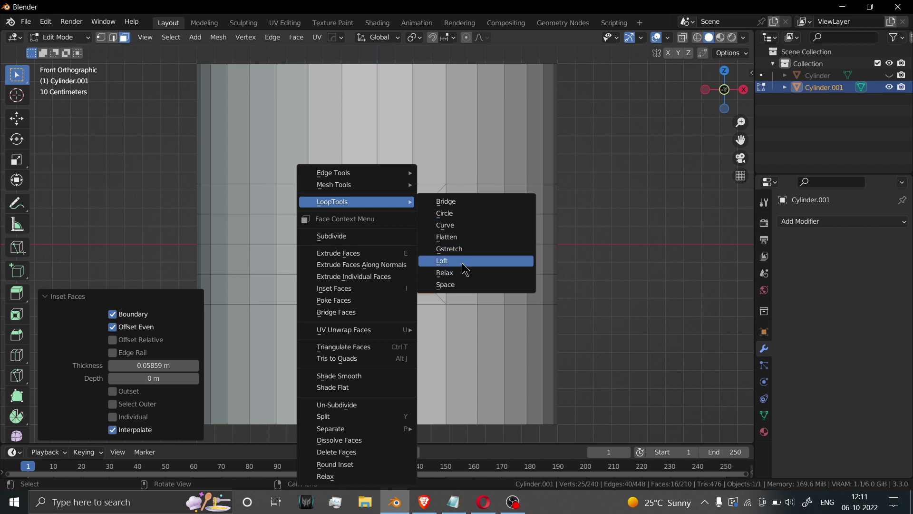
# Step: Round the 16 inset faces into a circle with LoopTools Circle and view it in perspective
pyautogui.click(465, 217)
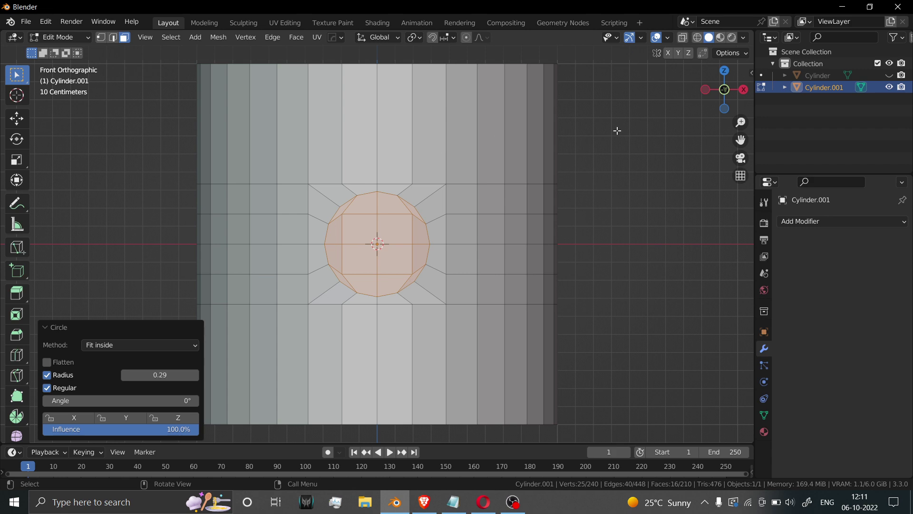
pyautogui.moveTo(606, 214); pyautogui.dragTo(536, 221, button='middle')
pyautogui.scroll(-4, 499, 233)
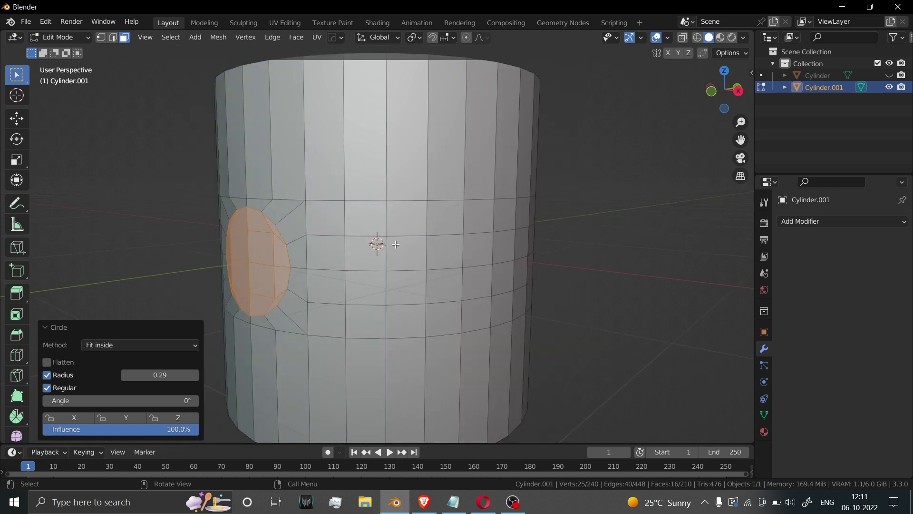
pyautogui.moveTo(390, 240); pyautogui.dragTo(558, 258, button='middle')
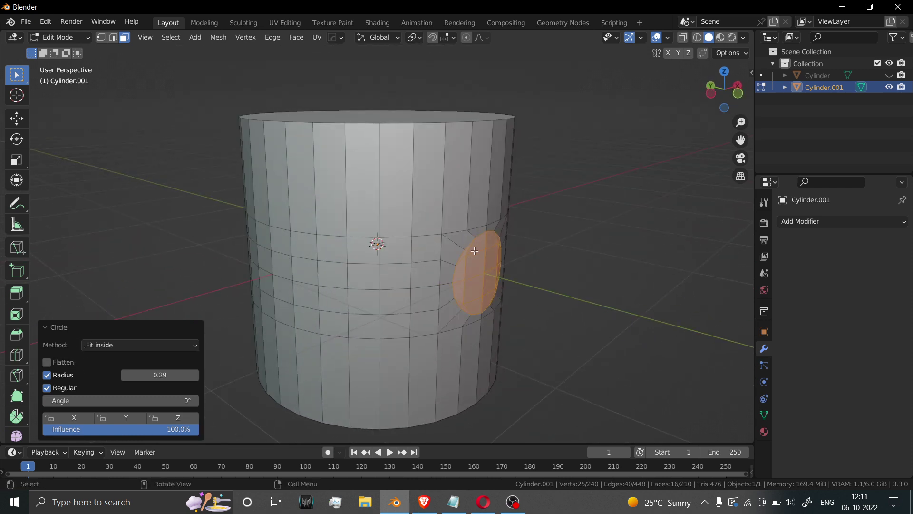
pyautogui.moveTo(491, 233); pyautogui.dragTo(375, 240, button='middle')
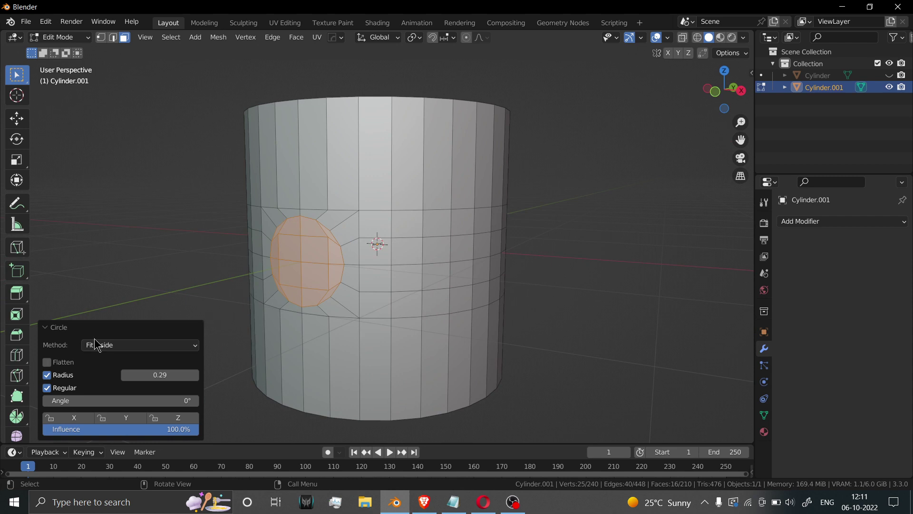
# Step: Try Best fit, settle on Fit inside with radius 0.29, and frame the circle face
pyautogui.click(139, 345)
pyautogui.click(133, 360)
pyautogui.moveTo(266, 323); pyautogui.dragTo(352, 278, button='middle')
pyautogui.click(175, 345)
pyautogui.click(171, 370)
pyautogui.click(52, 362)
pyautogui.click(52, 362)
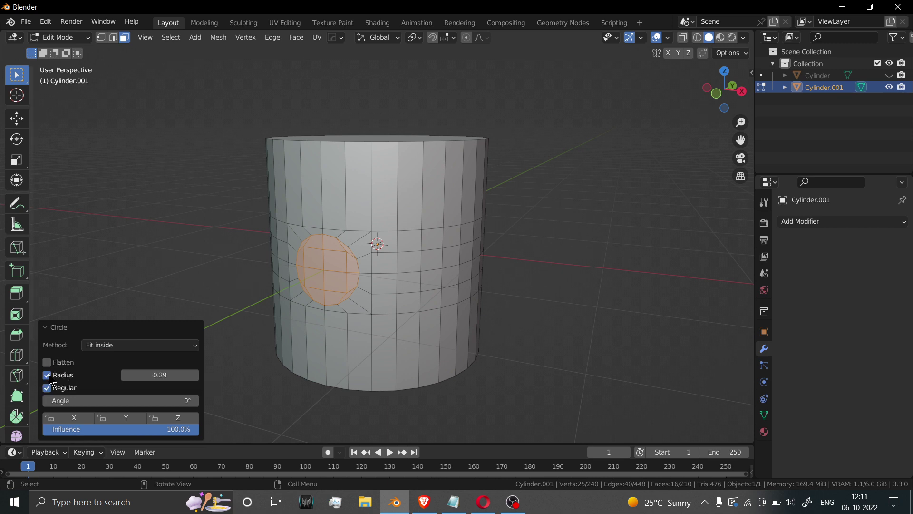
pyautogui.moveTo(164, 375)
pyautogui.mouseDown()
pyautogui.moveTo(190, 375)
pyautogui.moveTo(147, 375)
pyautogui.moveTo(173, 375)
pyautogui.moveTo(148, 375)
pyautogui.moveTo(159, 376)
pyautogui.mouseUp()
pyautogui.press('shift+KP_7')
pyautogui.press('KP_Add')
pyautogui.press('KP_Add')
pyautogui.press('KP_Add')
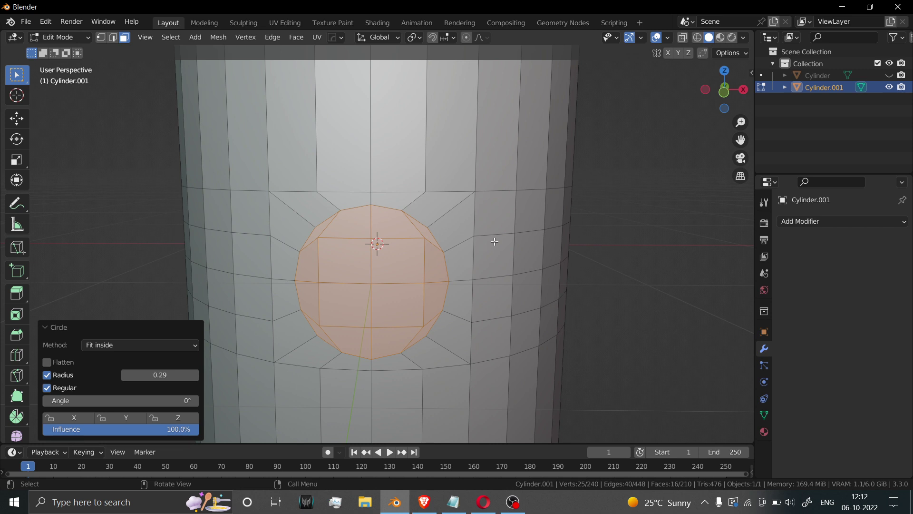
# Step: In front ortho, scale the inner-square corner vertices inward and select two opposite middle-row vertices
pyautogui.press('KP_7')
pyautogui.press('KP_1')
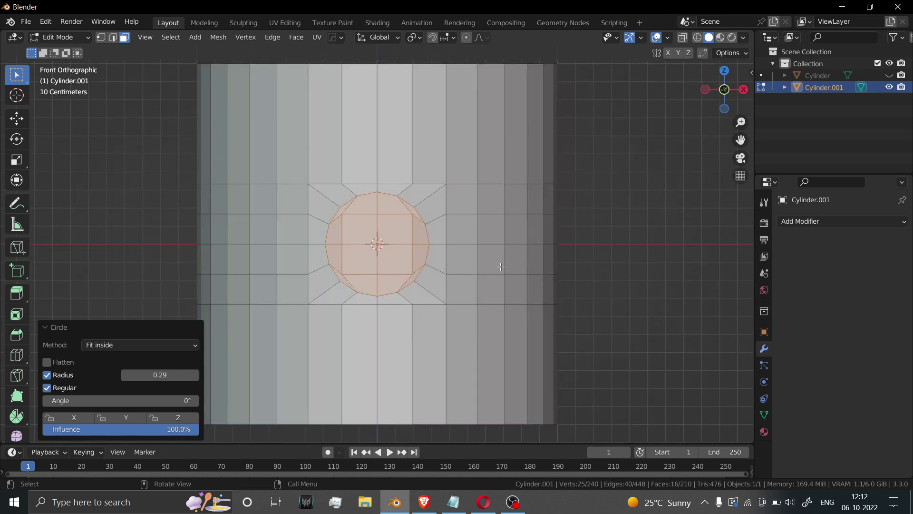
pyautogui.scroll(2, 501, 266)
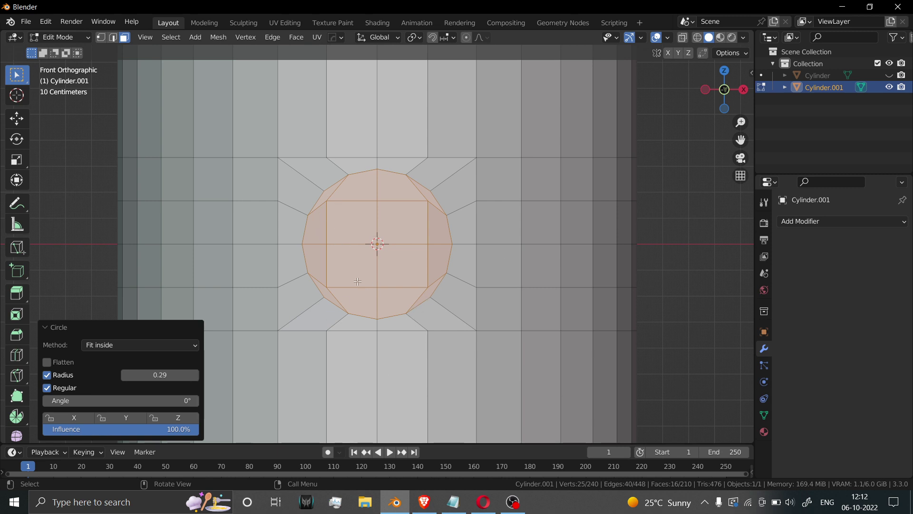
pyautogui.click(101, 37)
pyautogui.click(329, 201)
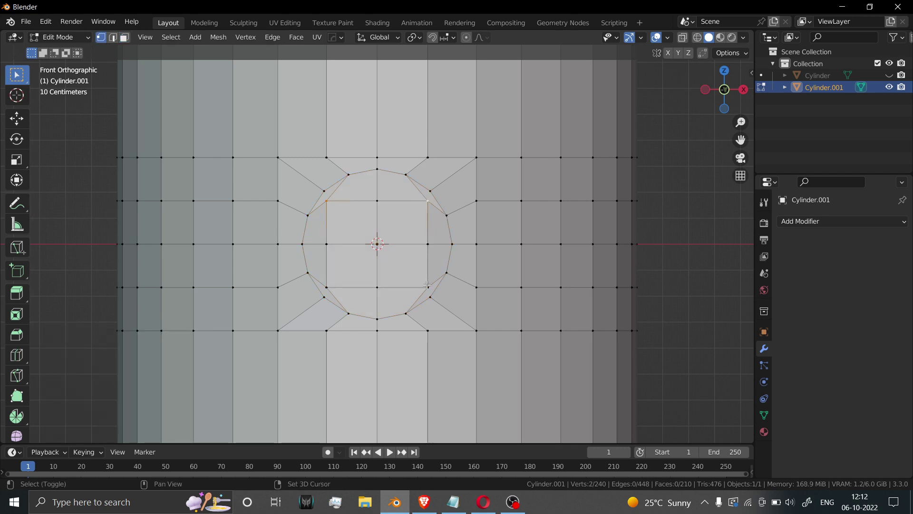
pyautogui.keyDown('shift'); pyautogui.click(324, 287); pyautogui.keyUp('shift')
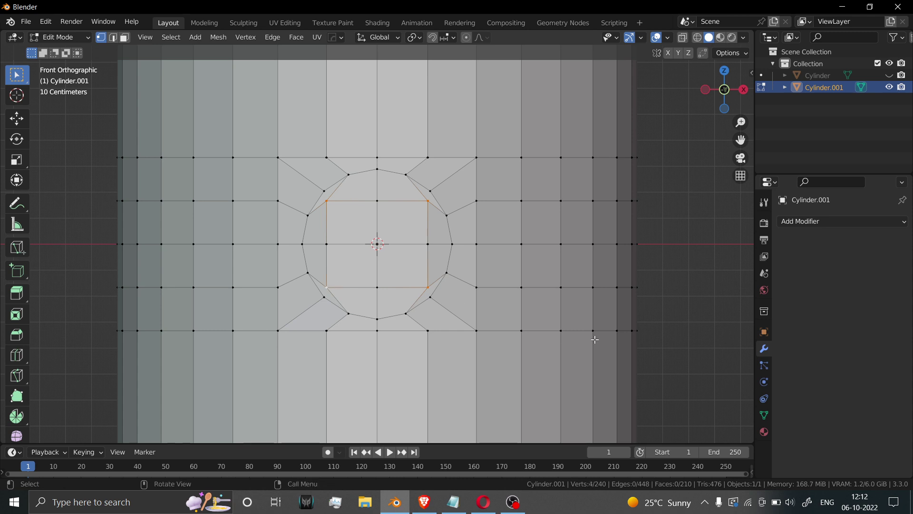
pyautogui.press('s')
pyautogui.click(543, 334)
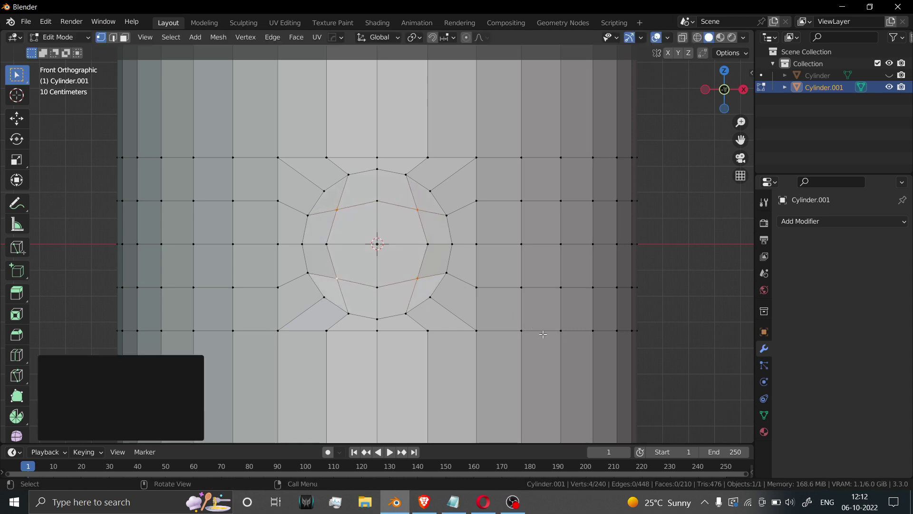
pyautogui.click(327, 244)
pyautogui.keyDown('shift'); pyautogui.click(428, 244); pyautogui.keyUp('shift')
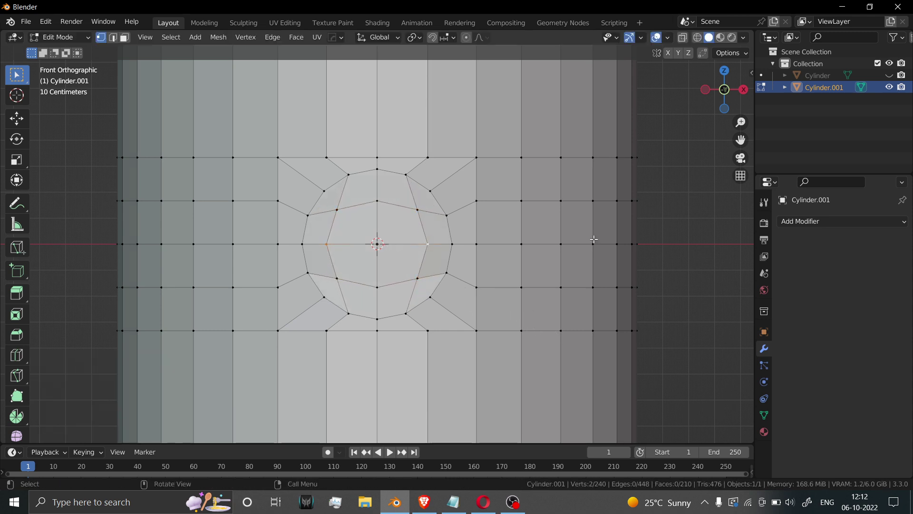
# Step: Scale the two middle-row vertices inward and clear the selection
pyautogui.press('s')
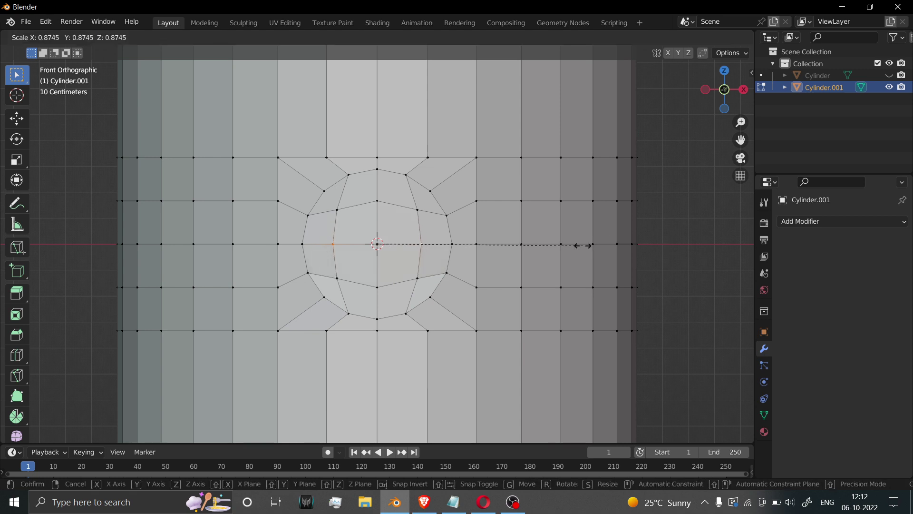
pyautogui.click(582, 246)
pyautogui.click(457, 242)
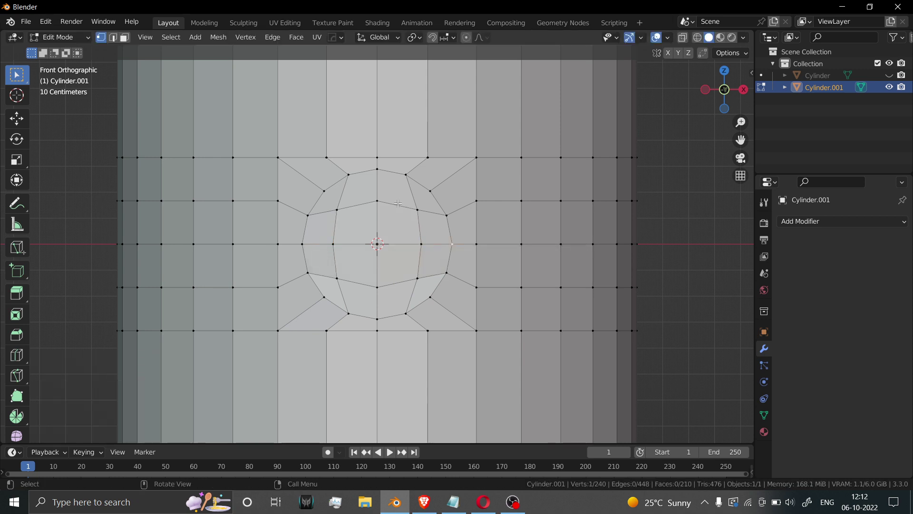
# Step: Paint-select the circular patch faces, inset them by 0.05883 m, and orbit to inspect
pyautogui.press('3')
pyautogui.press('c')
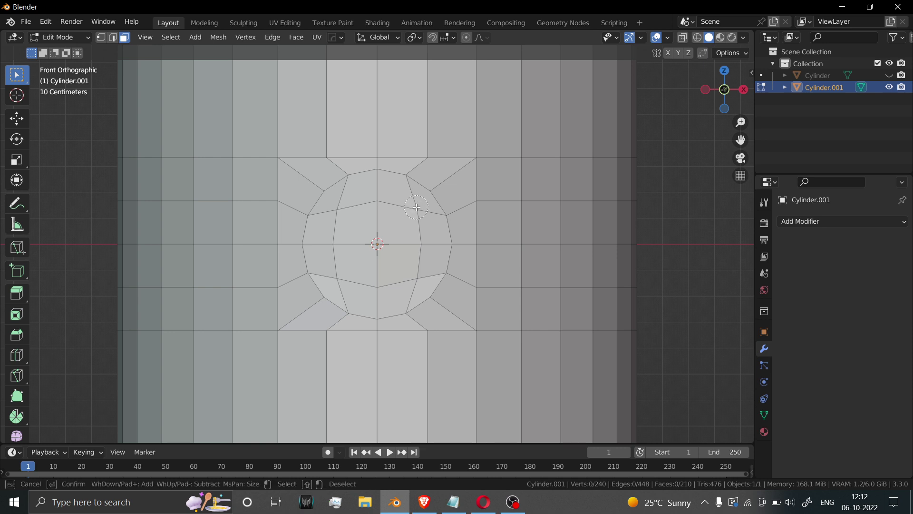
pyautogui.moveTo(415, 210)
pyautogui.mouseDown()
pyautogui.moveTo(375, 202)
pyautogui.moveTo(343, 215)
pyautogui.moveTo(335, 240)
pyautogui.moveTo(350, 281)
pyautogui.mouseUp()
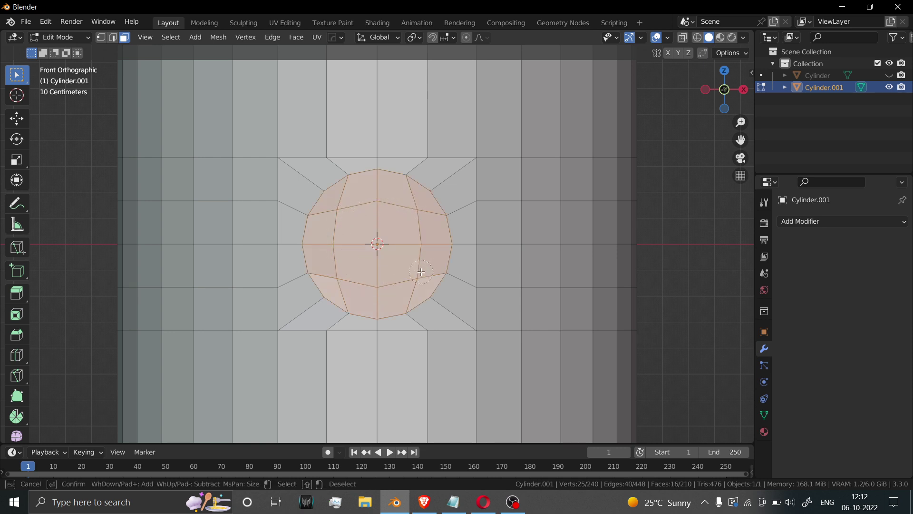
pyautogui.press('Escape')
pyautogui.press('i')
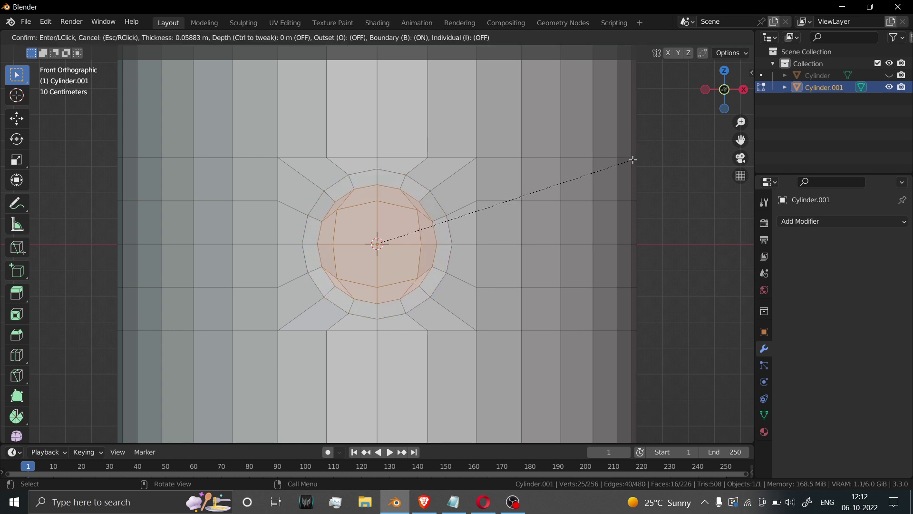
pyautogui.click(631, 158)
pyautogui.moveTo(630, 157); pyautogui.dragTo(484, 240, button='middle')
pyautogui.scroll(-5, 521, 207)
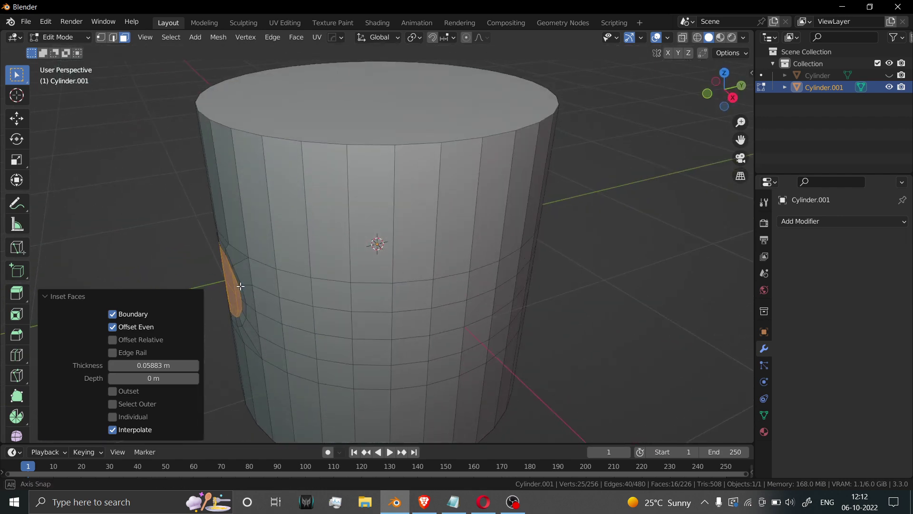
pyautogui.moveTo(234, 288); pyautogui.dragTo(373, 252, button='middle')
pyautogui.scroll(3, 460, 257)
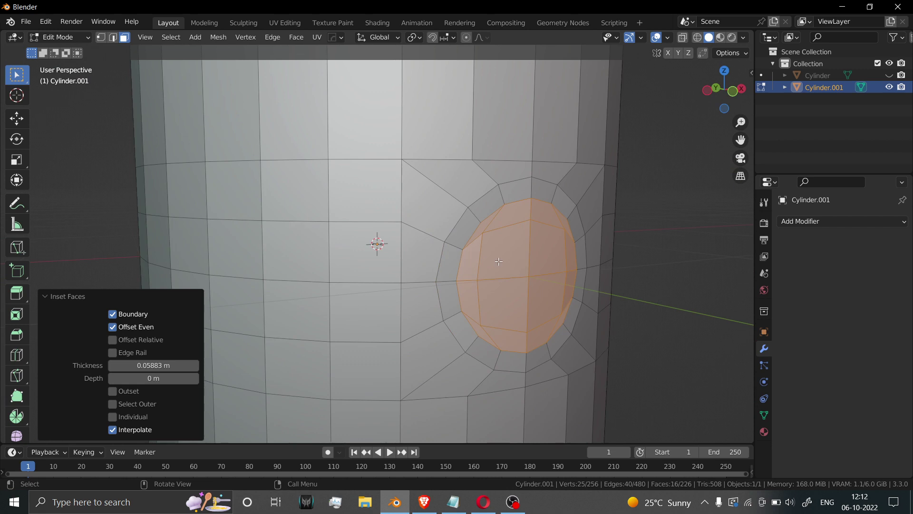
pyautogui.scroll(-2, 498, 261)
pyautogui.moveTo(499, 261); pyautogui.dragTo(487, 285, button='middle')
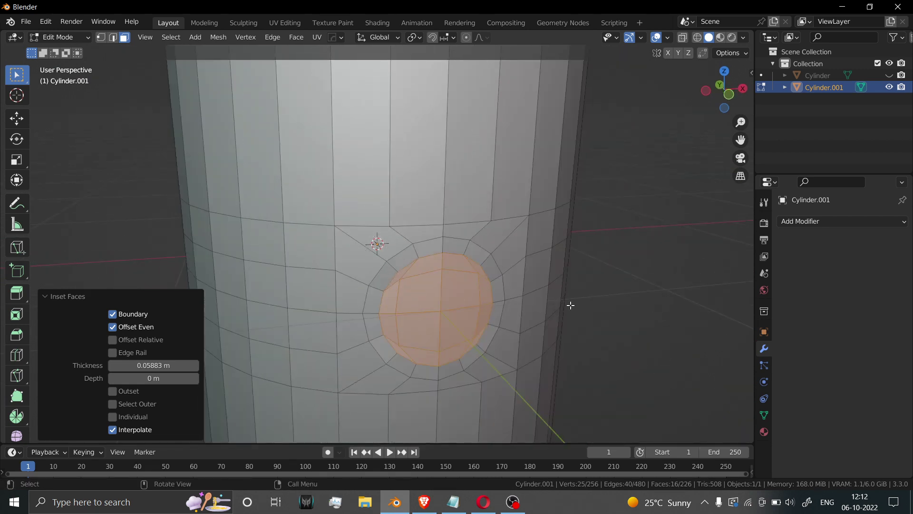
# Step: Extrude the circular face inward four times to form a deep recess in the cylinder
pyautogui.press('e')
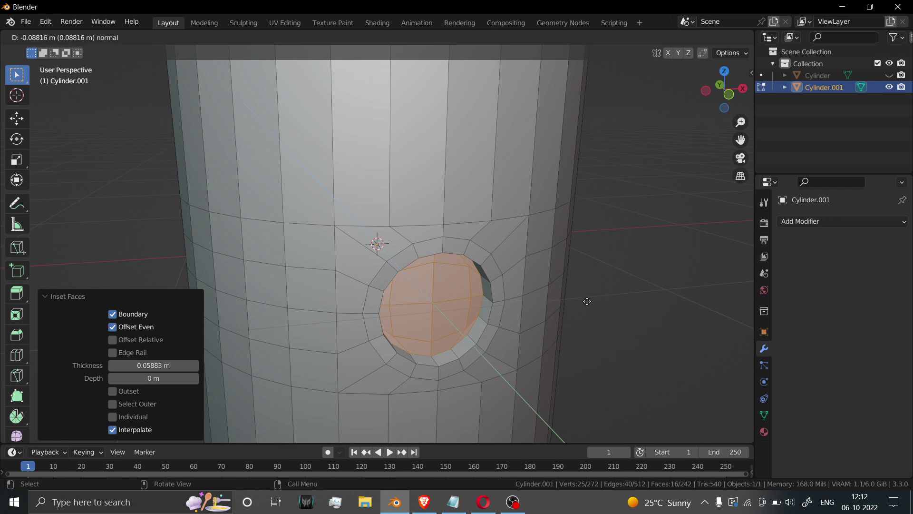
pyautogui.click(586, 301)
pyautogui.press('e')
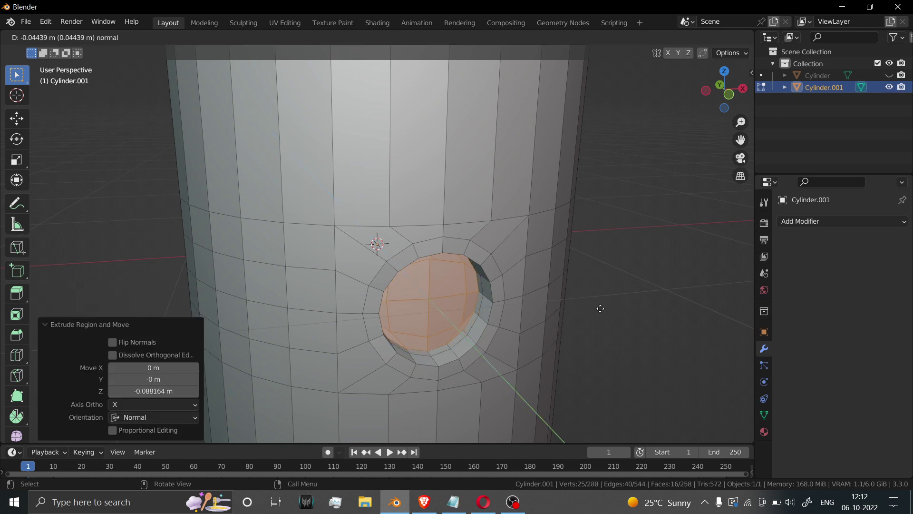
pyautogui.click(601, 310)
pyautogui.press('e')
pyautogui.click(585, 293)
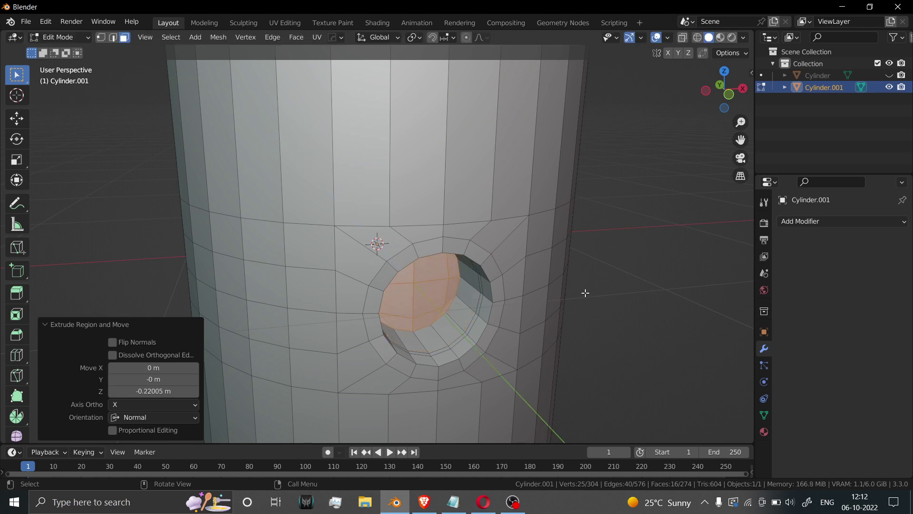
pyautogui.press('e')
pyautogui.click(584, 291)
pyautogui.moveTo(591, 301); pyautogui.dragTo(577, 291, button='middle')
pyautogui.scroll(4, 577, 292)
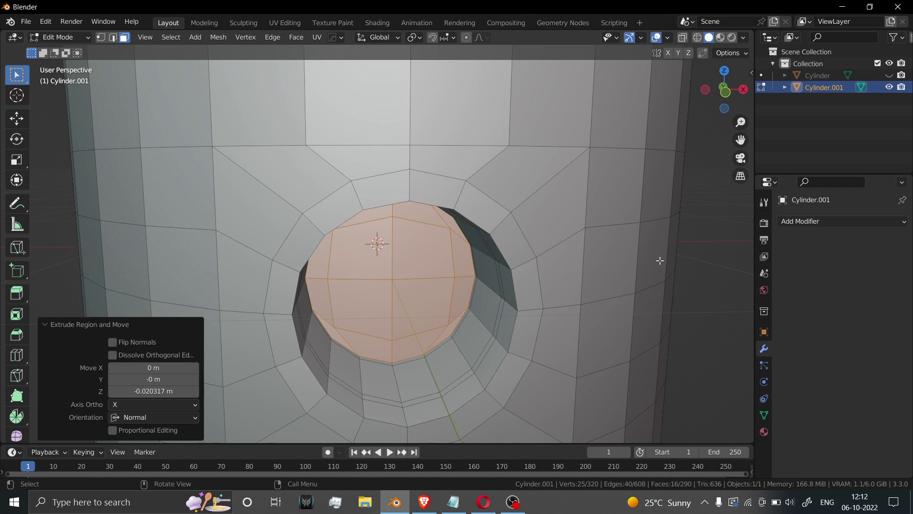
# Step: Give the hole's bottom face a thin 0.005372 m inset and start scaling it down
pyautogui.press('i')
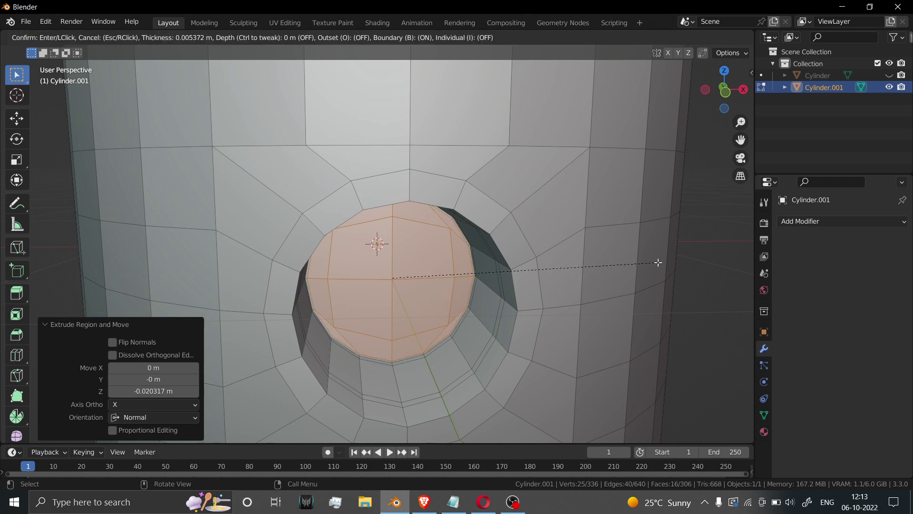
pyautogui.click(658, 262)
pyautogui.scroll(2, 661, 262)
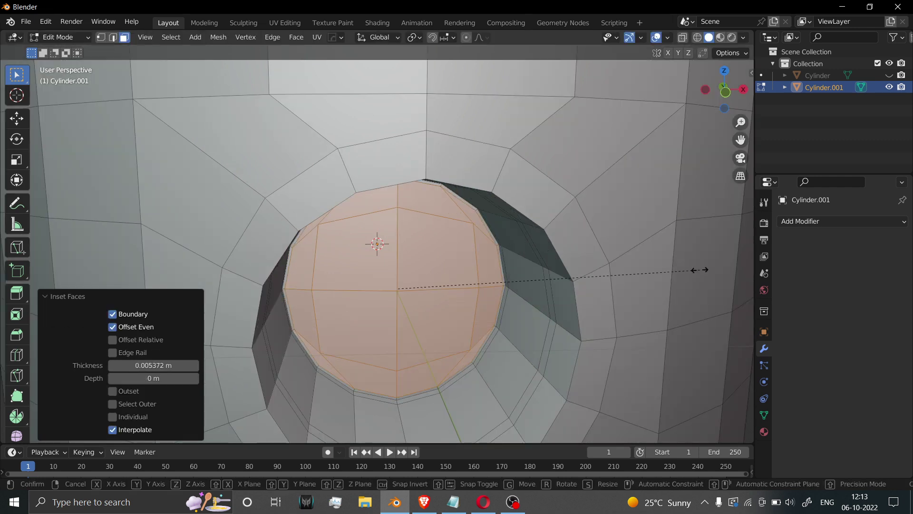
pyautogui.press('s')
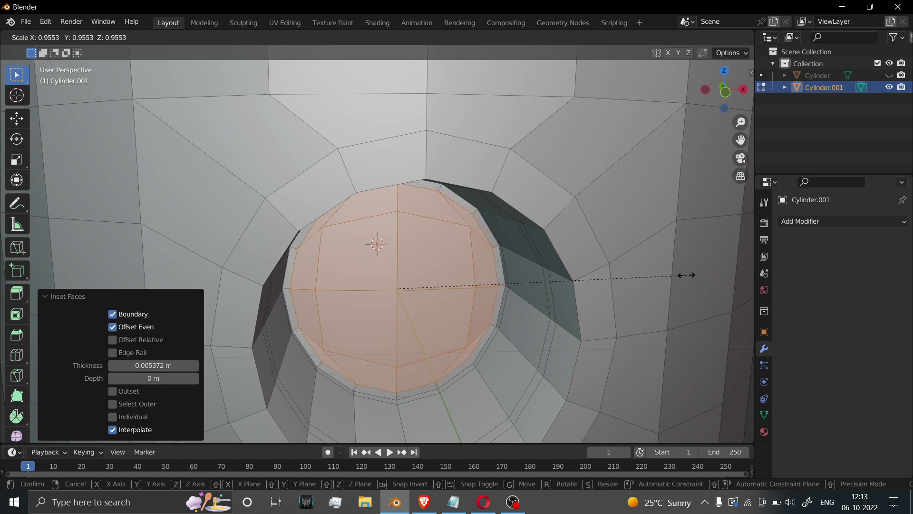
# Step: Finish scaling the bottom face to 0.930, then flatten the bottom faces to 0 along Y
pyautogui.click(675, 272)
pyautogui.moveTo(675, 272); pyautogui.dragTo(648, 302, button='middle')
pyautogui.scroll(-3, 614, 279)
pyautogui.press('s')
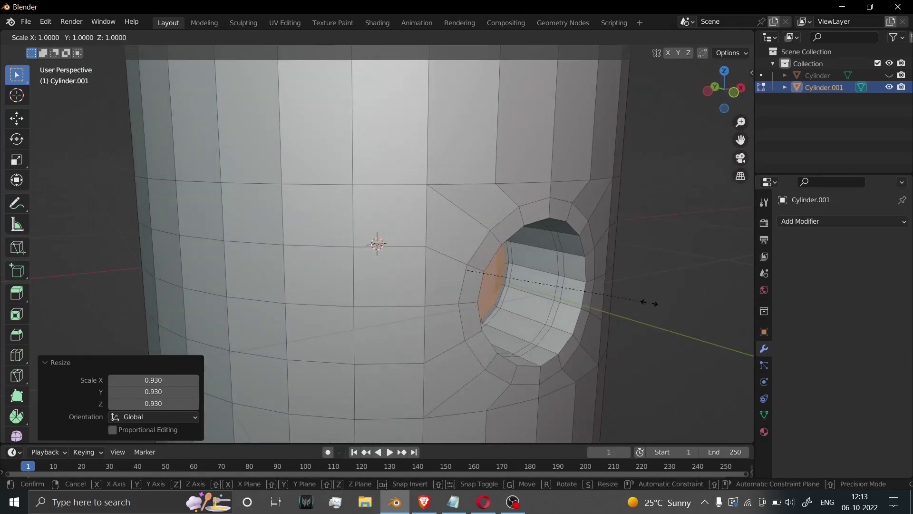
pyautogui.write('y')
pyautogui.write('0')
pyautogui.press('Return')
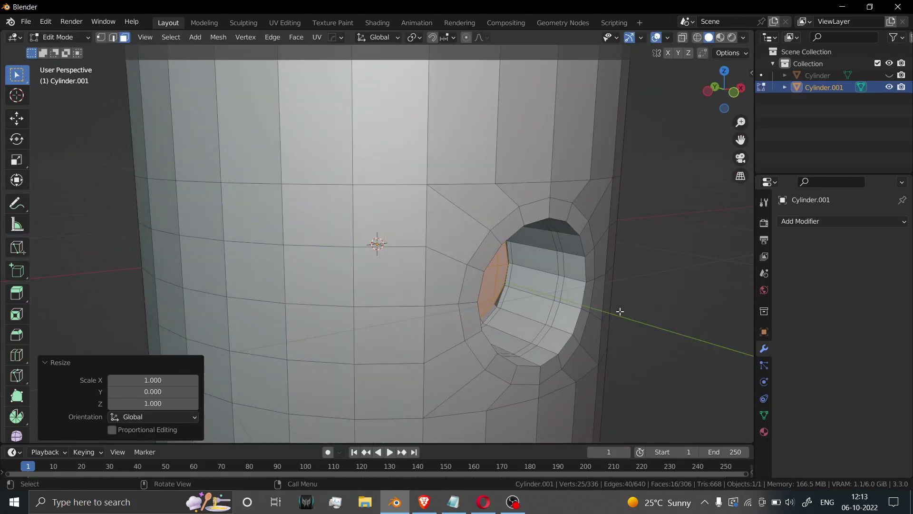
# Step: Delete the hole's bottom faces and Alt-select the edge loop at the hole's inner end
pyautogui.press('KP_Decimal')
pyautogui.moveTo(429, 238); pyautogui.dragTo(480, 253, button='middle')
pyautogui.press('x')
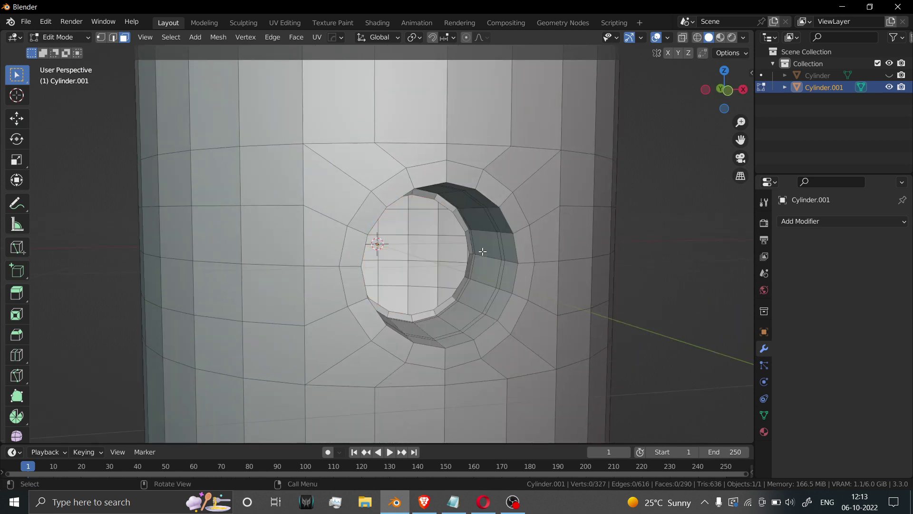
pyautogui.click(112, 37)
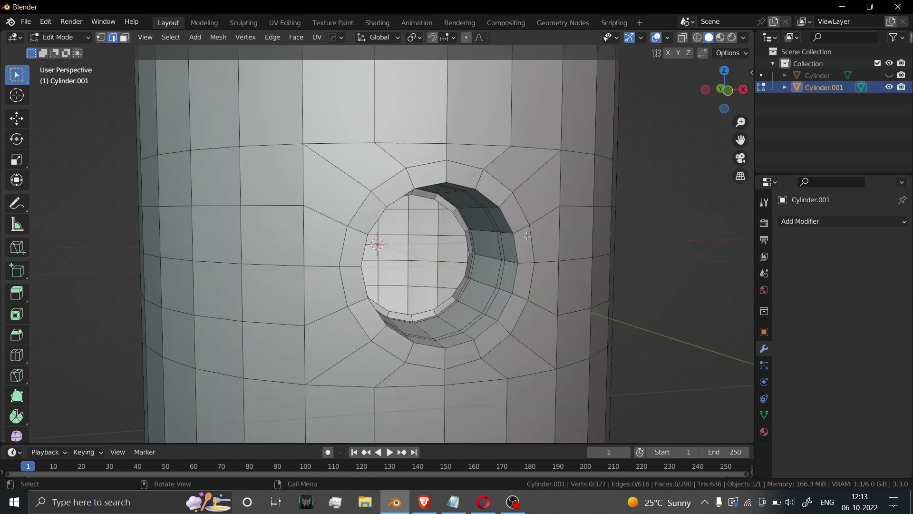
pyautogui.press('alt')
pyautogui.keyDown('alt'); pyautogui.click(456, 221); pyautogui.keyUp('alt')
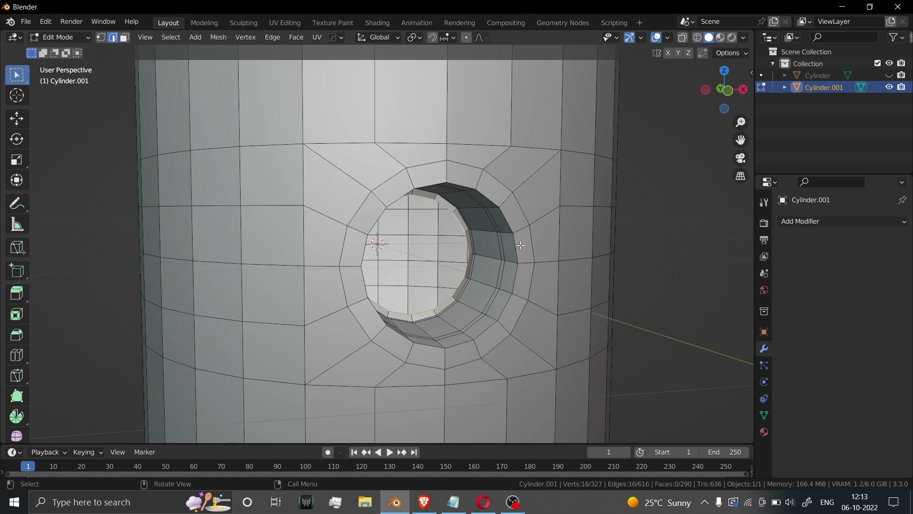
# Step: Grid Fill the hole's inner end via the Ctrl+F face menu
pyautogui.hotkey('ctrl', 'f')
pyautogui.click(521, 245)
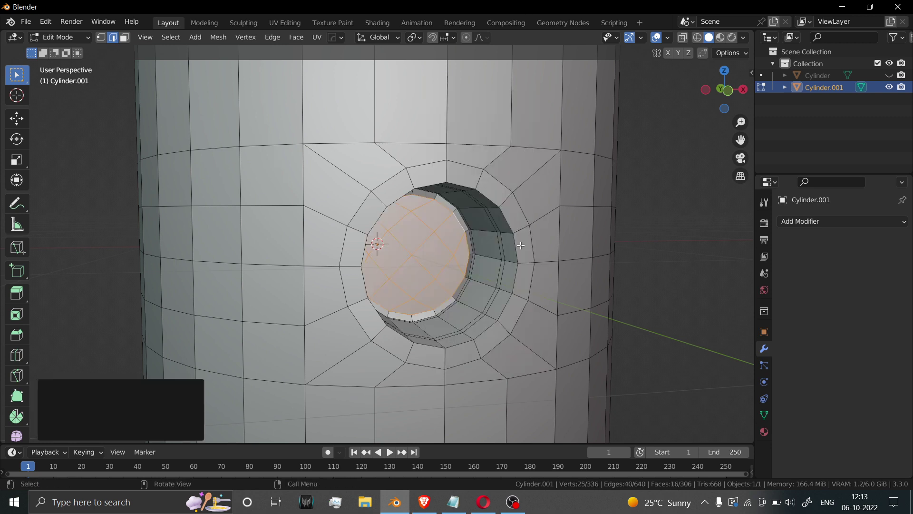
pyautogui.scroll(3, 473, 271)
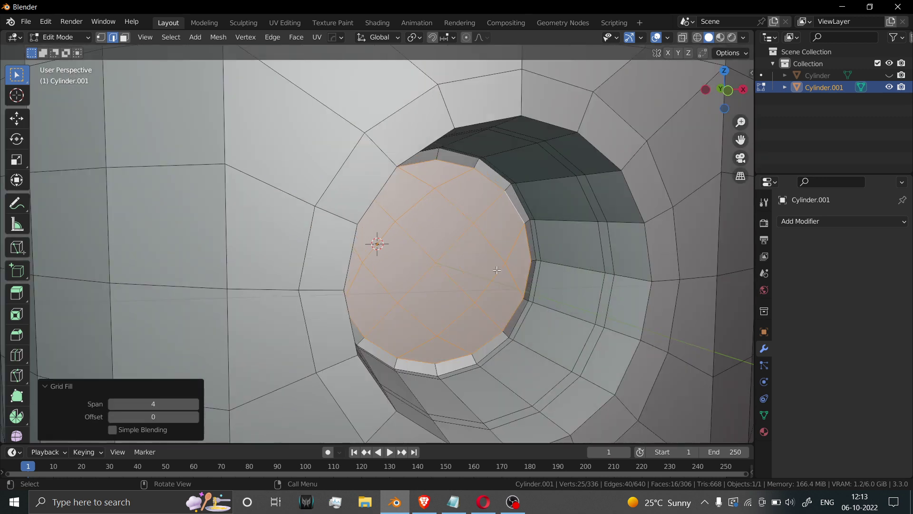
pyautogui.click(536, 276)
# Step: Alt-select the ring where the fill meets the wall and scale it to 0 along Y
pyautogui.press('alt')
pyautogui.keyDown('alt'); pyautogui.click(539, 274); pyautogui.keyUp('alt')
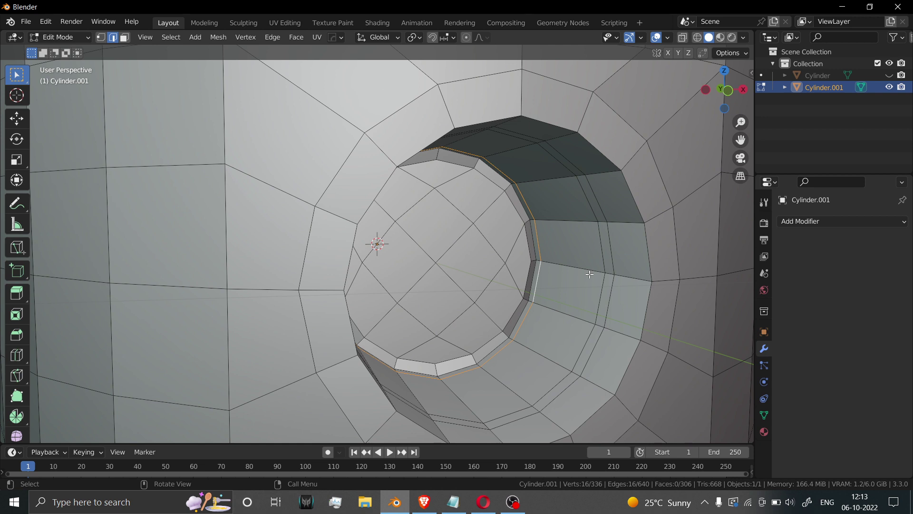
pyautogui.press('s')
pyautogui.write('y0')
pyautogui.press('Return')
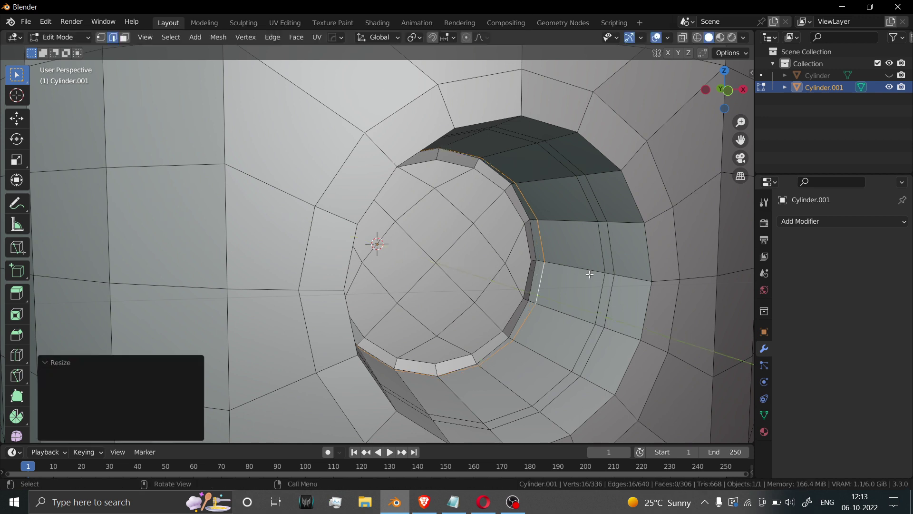
# Step: Select the next edge loop inside the hole and flatten it to 0 along Y
pyautogui.scroll(3, 528, 348)
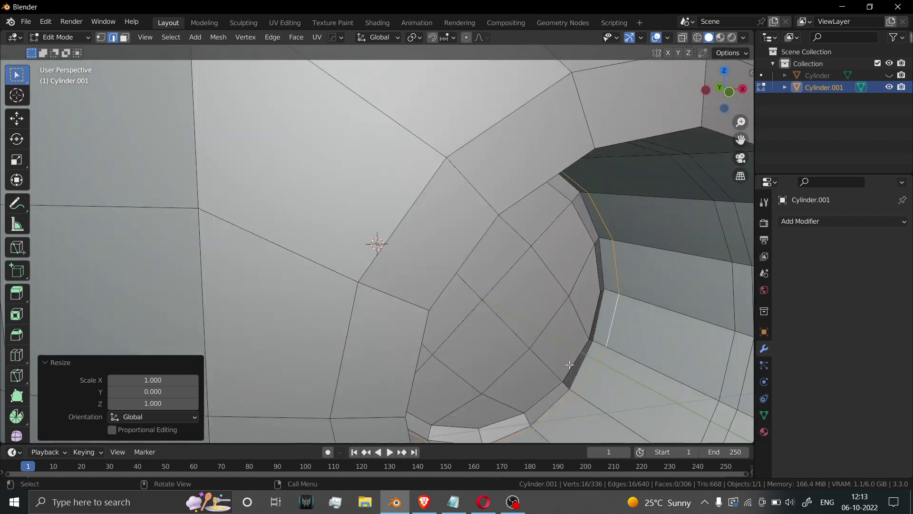
pyautogui.click(565, 393)
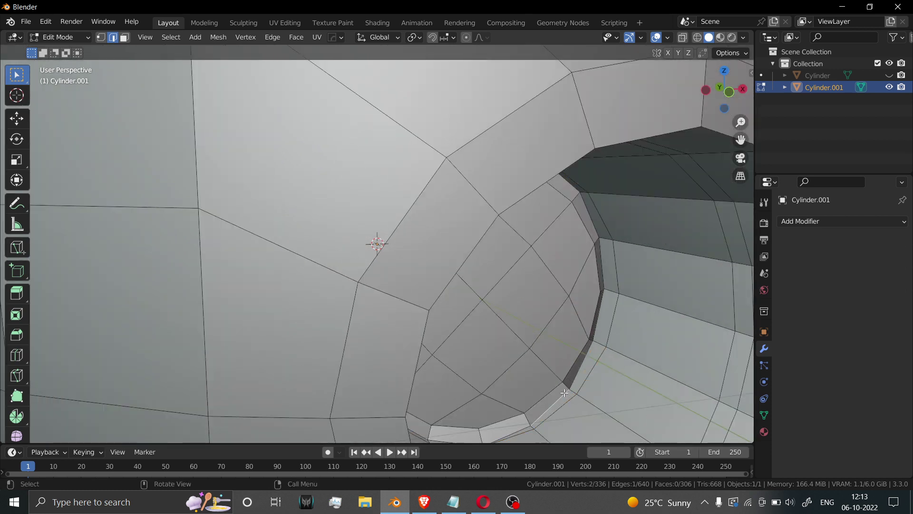
pyautogui.keyDown('alt'); pyautogui.click(565, 393); pyautogui.keyUp('alt')
pyautogui.write('s')
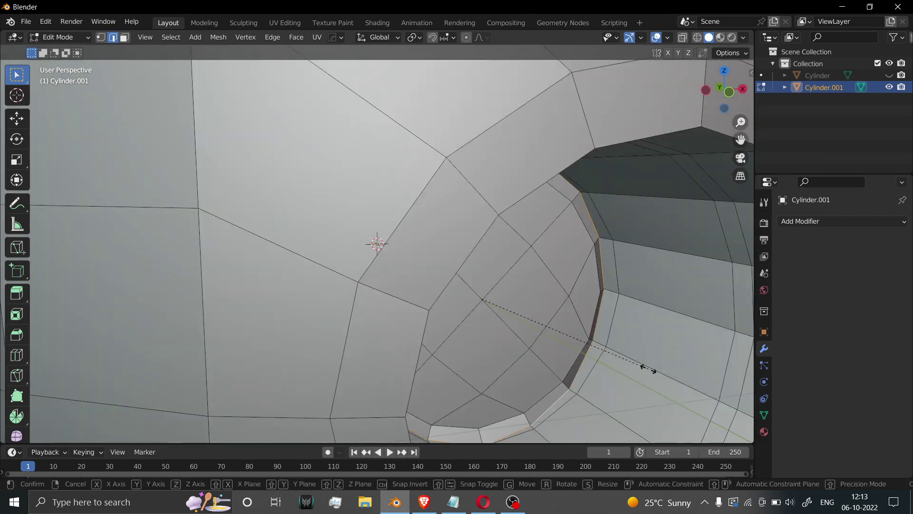
pyautogui.write('y')
pyautogui.write('0')
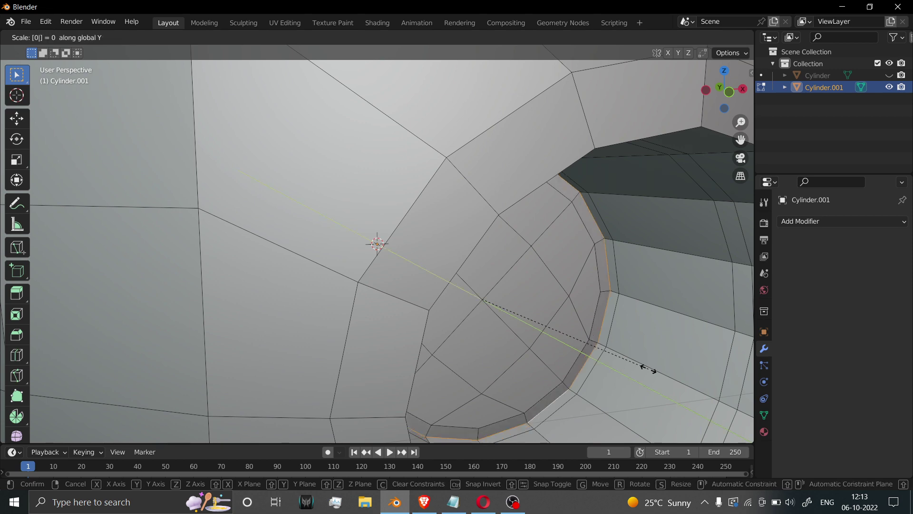
pyautogui.press('Return')
pyautogui.scroll(-5, 648, 357)
pyautogui.click(600, 263)
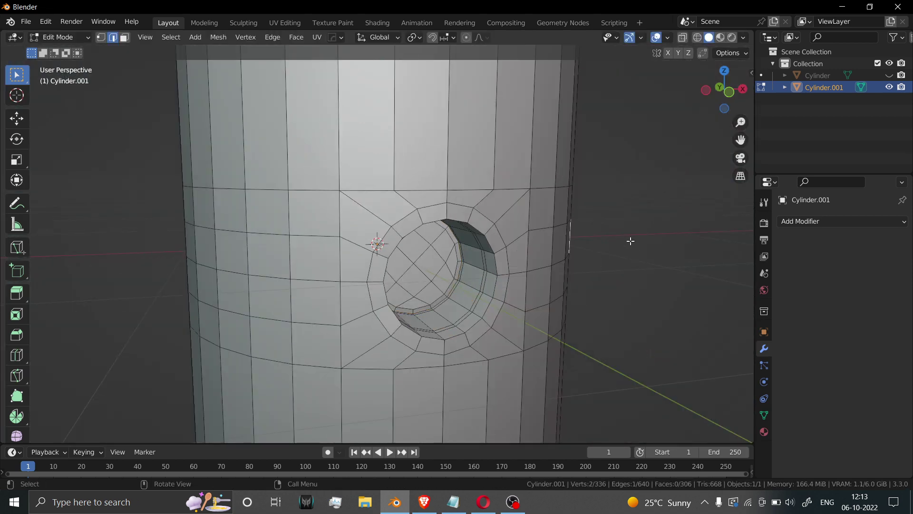
# Step: Add a Subdivision Surface modifier to Cylinder.001 at viewport level 2 and inspect the rounded hole
pyautogui.press('Tab')
pyautogui.scroll(-3, 632, 246)
pyautogui.moveTo(552, 256); pyautogui.dragTo(380, 171, button='middle')
pyautogui.click(845, 221)
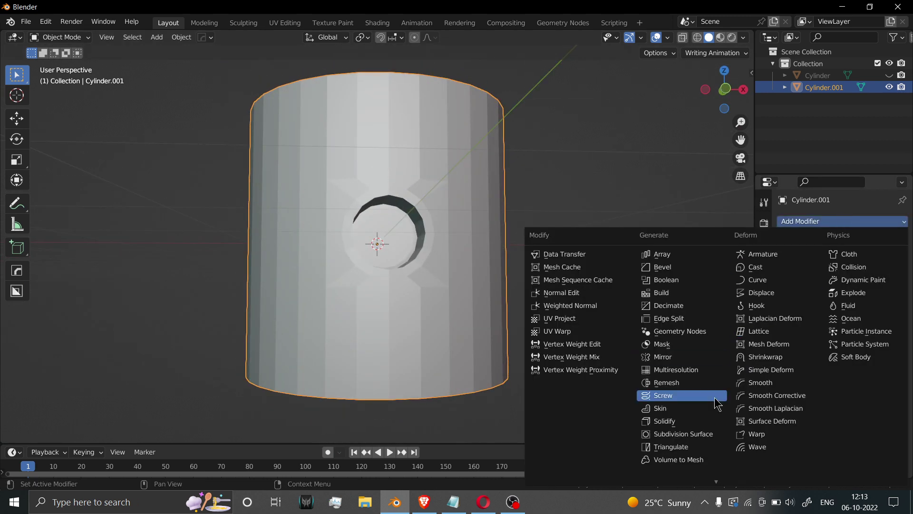
pyautogui.click(705, 435)
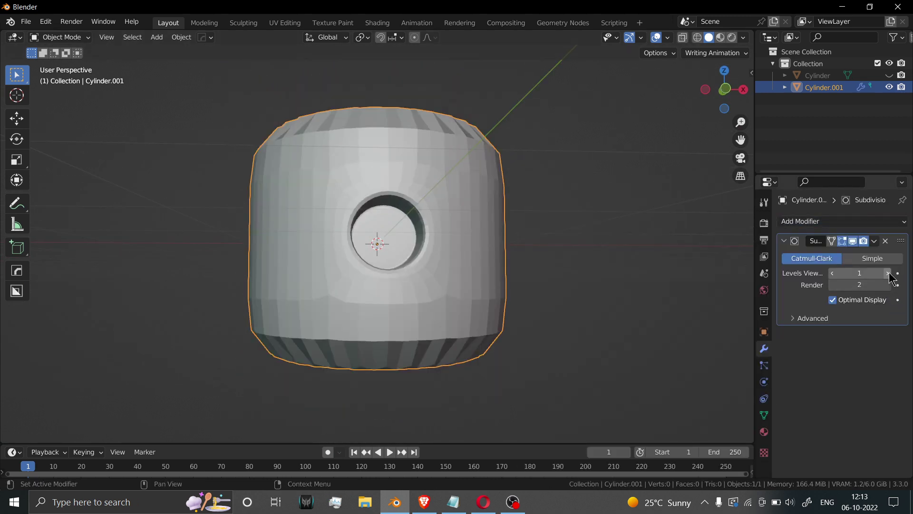
pyautogui.click(888, 273)
pyautogui.scroll(4, 451, 252)
pyautogui.moveTo(451, 252); pyautogui.dragTo(500, 237, button='middle')
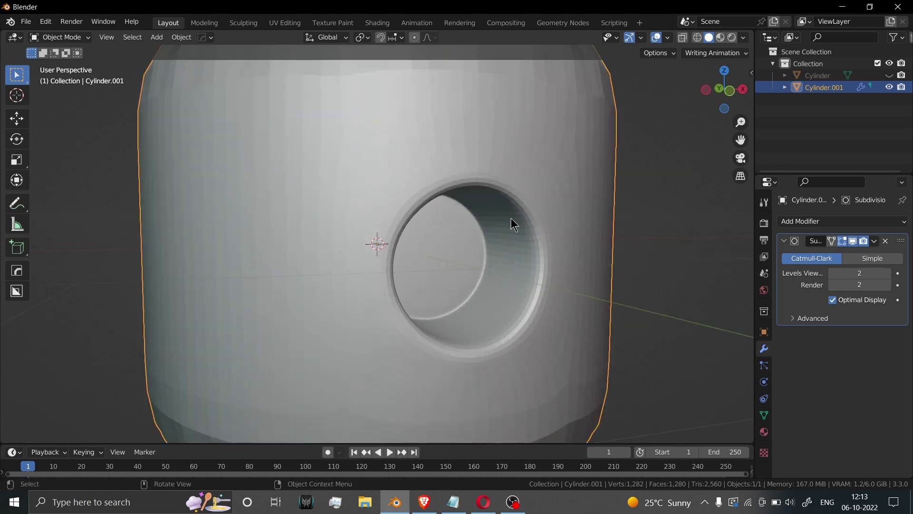
pyautogui.scroll(-3, 453, 210)
pyautogui.moveTo(453, 210); pyautogui.dragTo(455, 236, button='middle')
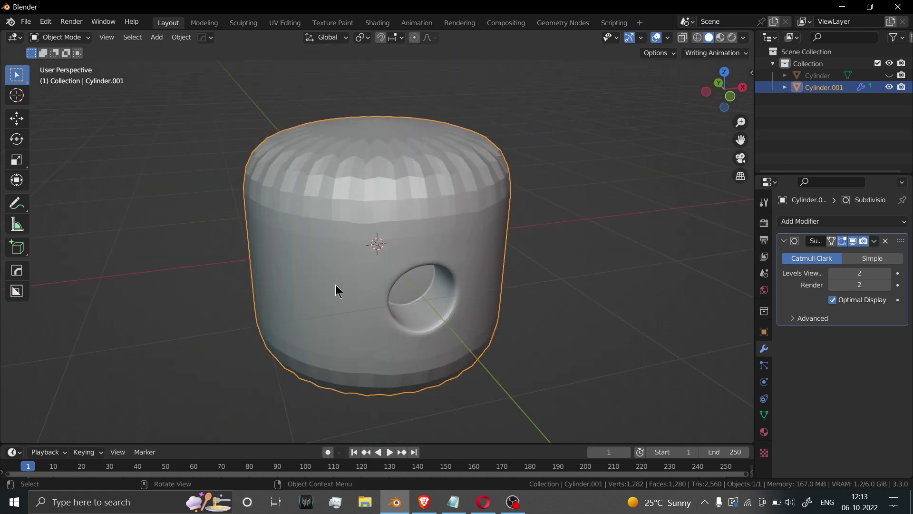
# Step: Bevel Cylinder.001's top and bottom rim edge loops with 2 segments, then deselect
pyautogui.press('Tab')
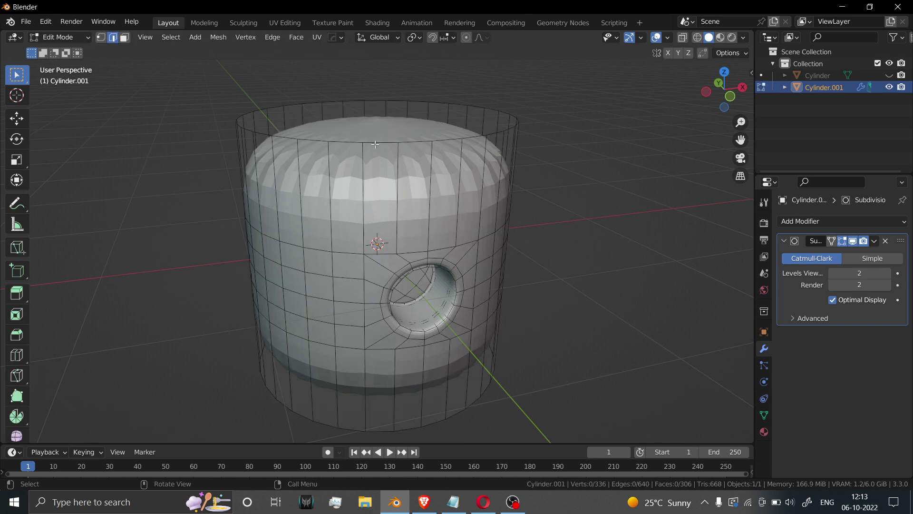
pyautogui.keyDown('alt'); pyautogui.click(415, 141); pyautogui.keyUp('alt')
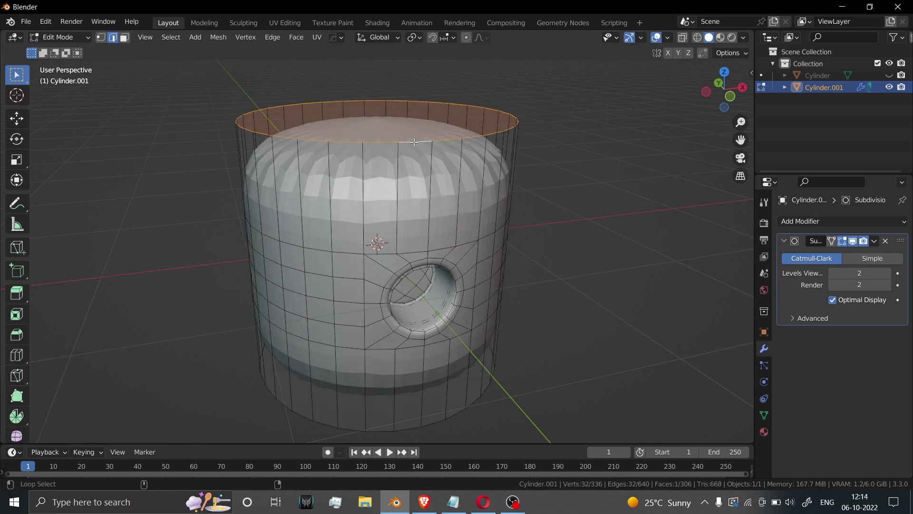
pyautogui.keyDown('alt'); pyautogui.keyDown('shift'); pyautogui.click(407, 431); pyautogui.keyUp('shift'); pyautogui.keyUp('alt')
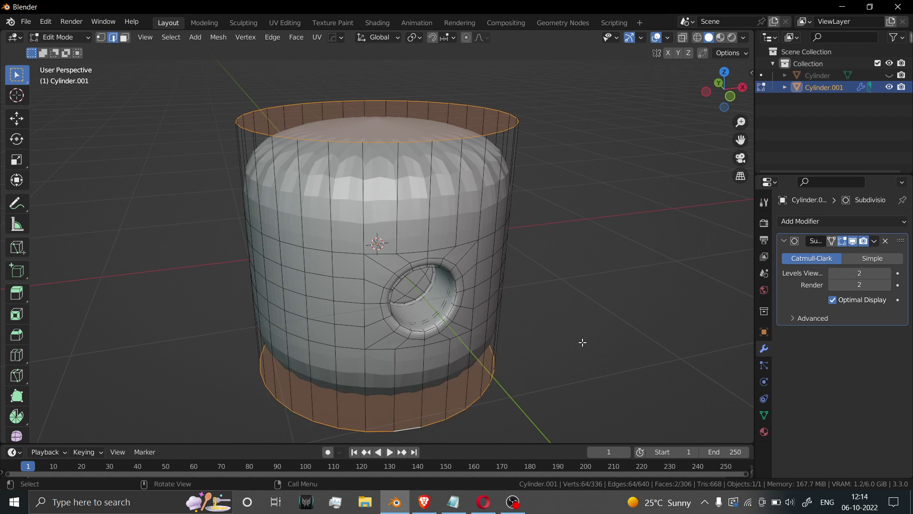
pyautogui.hotkey('ctrl', 'b')
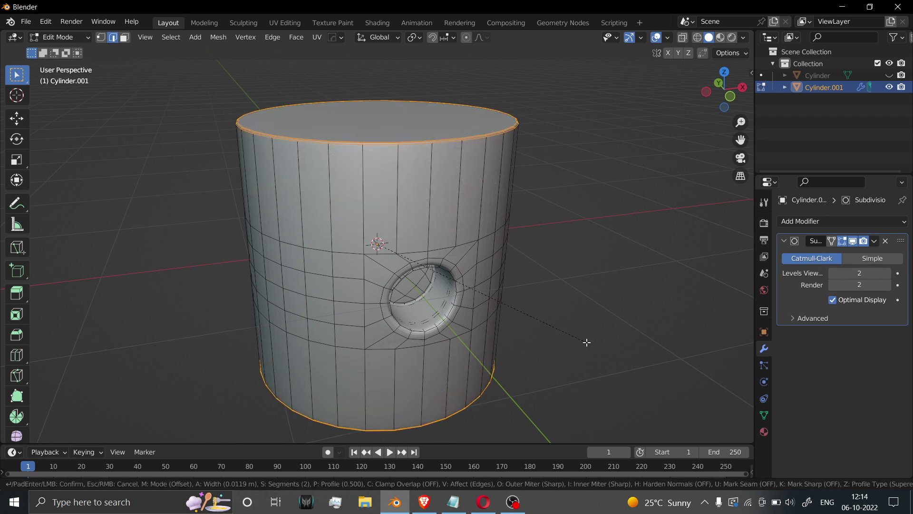
pyautogui.click(587, 342)
pyautogui.click(609, 335)
# Step: Shade Cylinder.001 smooth in Object Mode
pyautogui.moveTo(609, 336); pyautogui.dragTo(585, 266, button='middle')
pyautogui.press('Tab')
pyautogui.scroll(2, 447, 173)
pyautogui.moveTo(446, 174); pyautogui.dragTo(442, 179, button='middle')
pyautogui.scroll(4, 442, 179)
pyautogui.scroll(2, 446, 210)
pyautogui.moveTo(484, 261); pyautogui.dragTo(559, 304, button='middle')
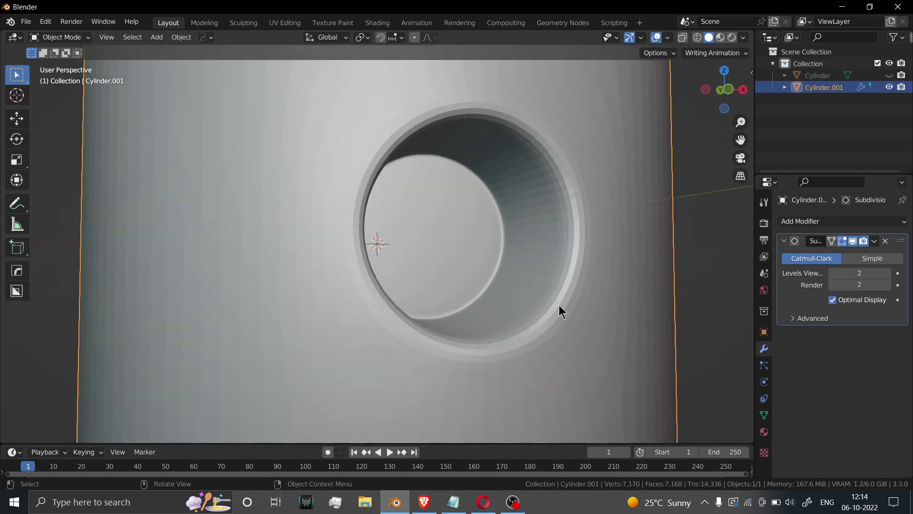
pyautogui.rightClick(595, 221)
pyautogui.click(596, 221)
# Step: Unhide the original Cylinder from the Outliner
pyautogui.moveTo(593, 227); pyautogui.dragTo(561, 247, button='middle')
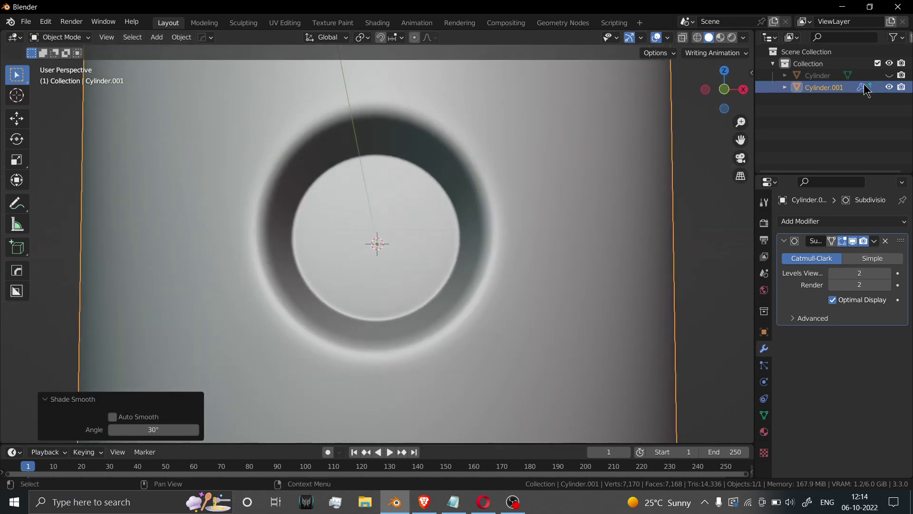
pyautogui.click(888, 75)
pyautogui.scroll(-5, 527, 203)
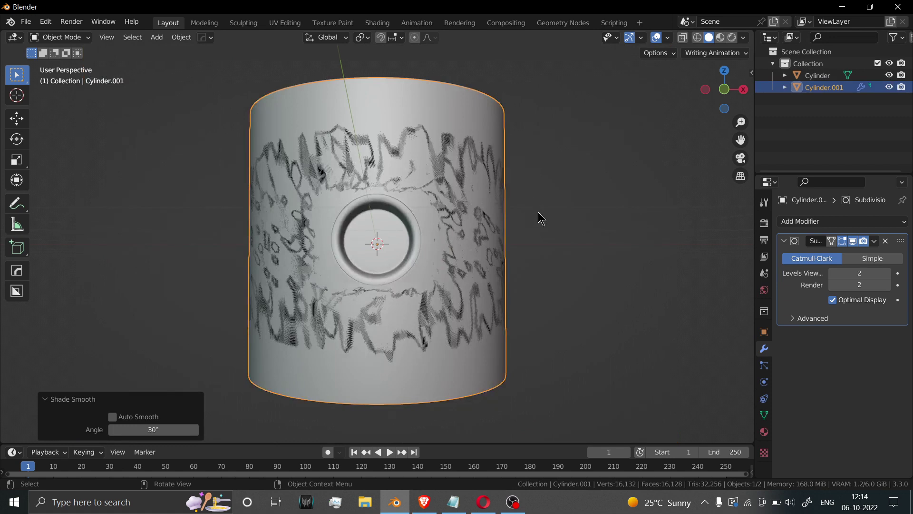
# Step: Move the original Cylinder -1.8008 m along X beside Cylinder.001, then reselect Cylinder.001
pyautogui.press('g')
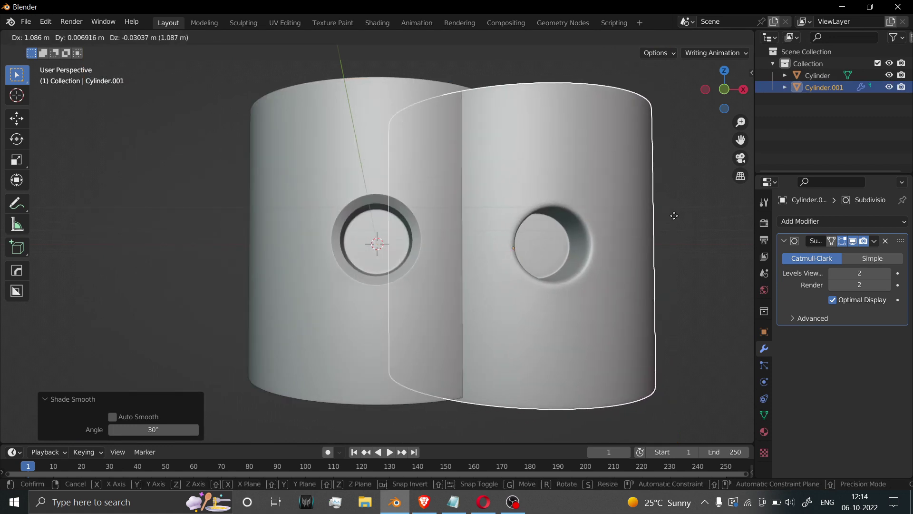
pyautogui.rightClick(687, 215)
pyautogui.click(475, 247)
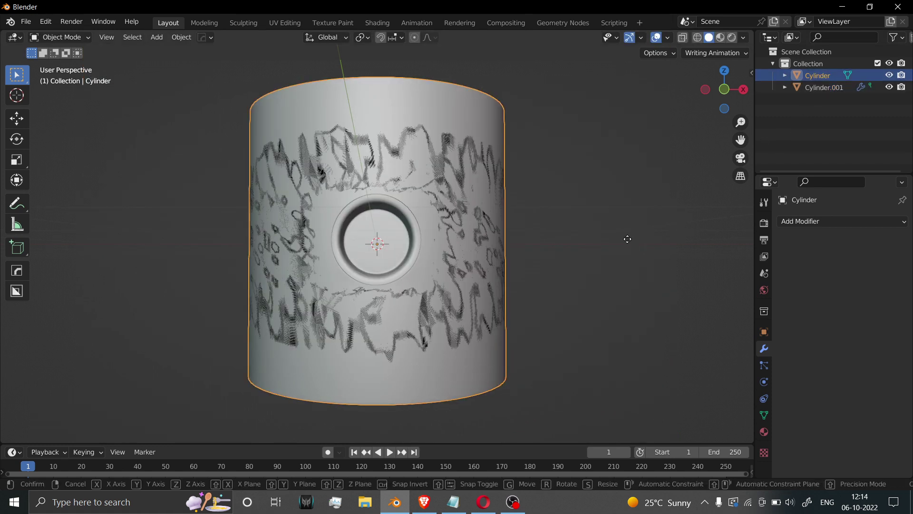
pyautogui.press('g')
pyautogui.press('x')
pyautogui.click(238, 266)
pyautogui.moveTo(239, 266); pyautogui.dragTo(220, 270, button='middle')
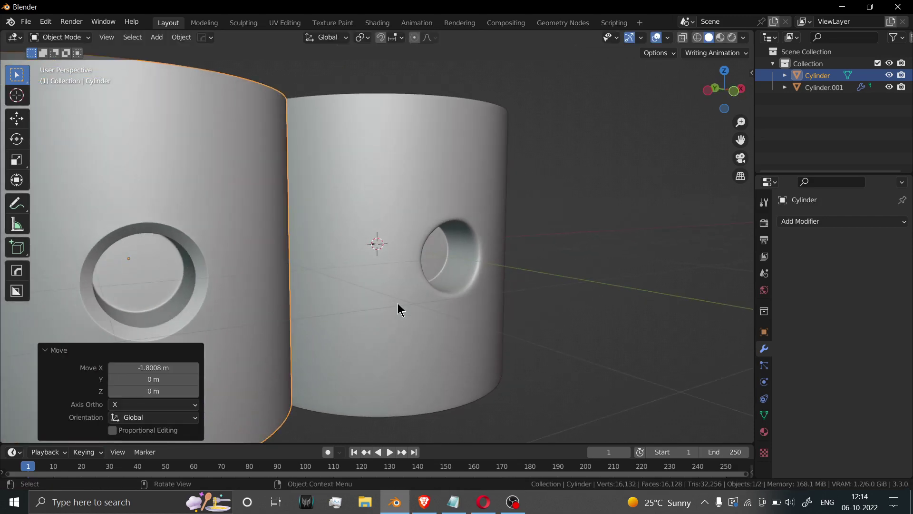
pyautogui.click(463, 202)
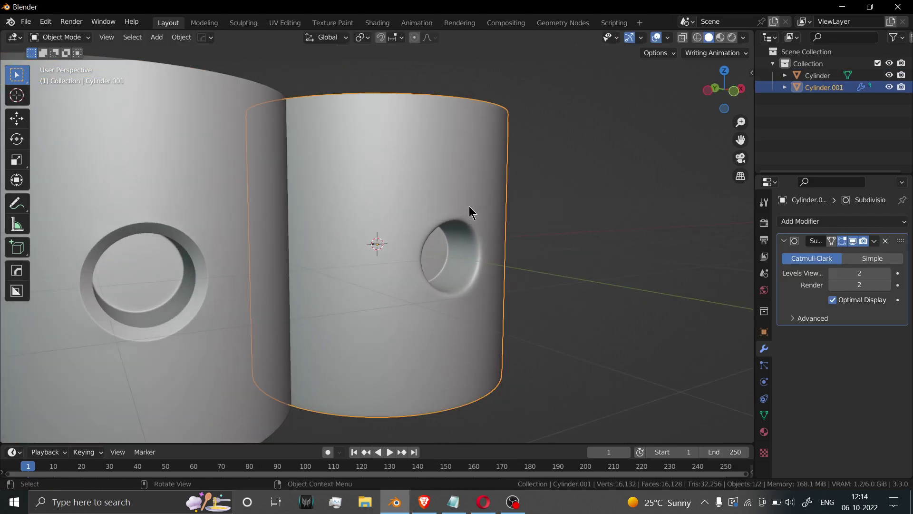
# Step: Bevel the hole's rim loop 0.0502 m wide with 1 segment, then return to Object Mode
pyautogui.press('Tab')
pyautogui.scroll(6, 491, 261)
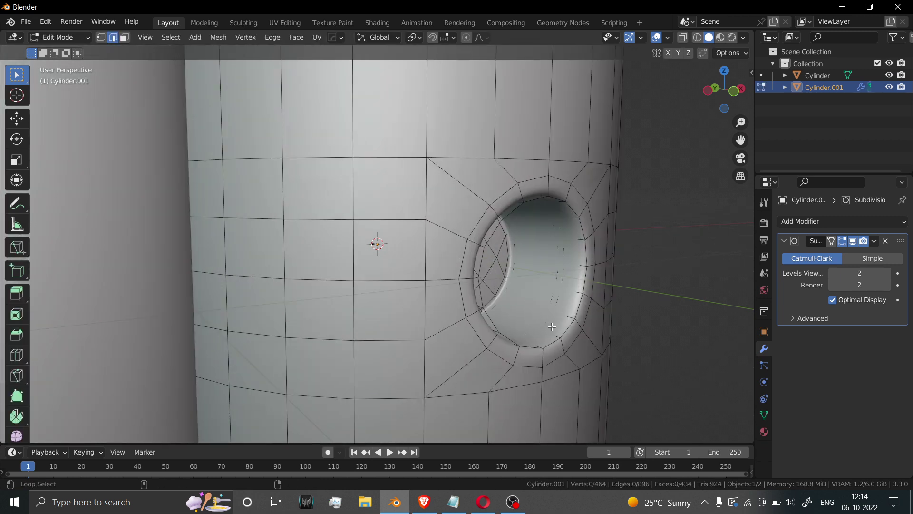
pyautogui.keyDown('alt'); pyautogui.click(566, 332); pyautogui.keyUp('alt')
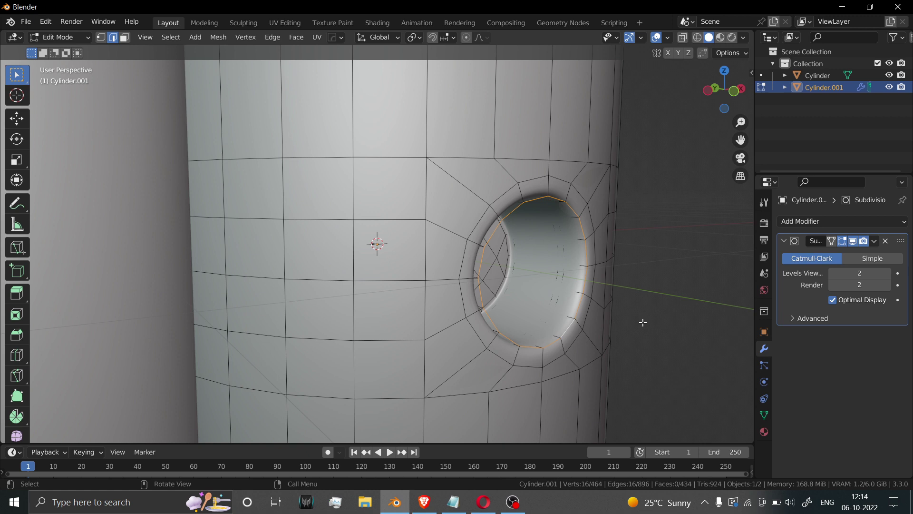
pyautogui.hotkey('ctrl', 'b')
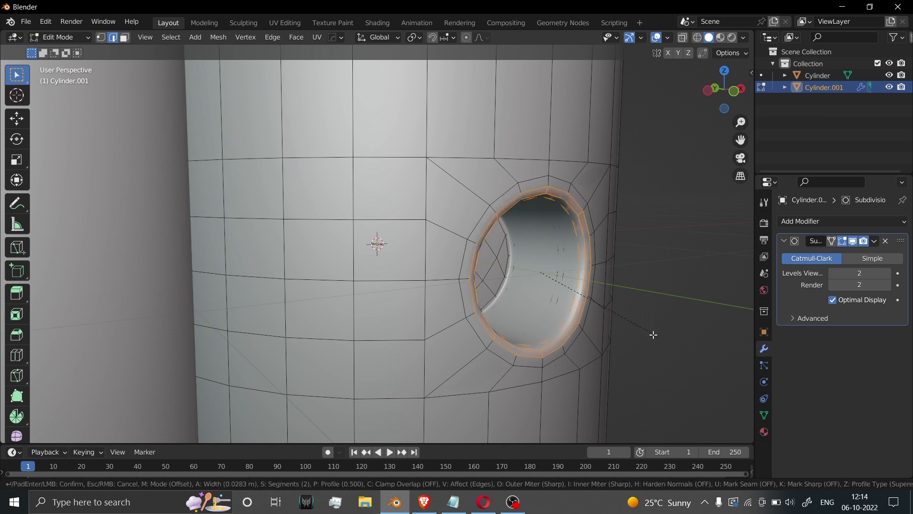
pyautogui.scroll(-1, 655, 337)
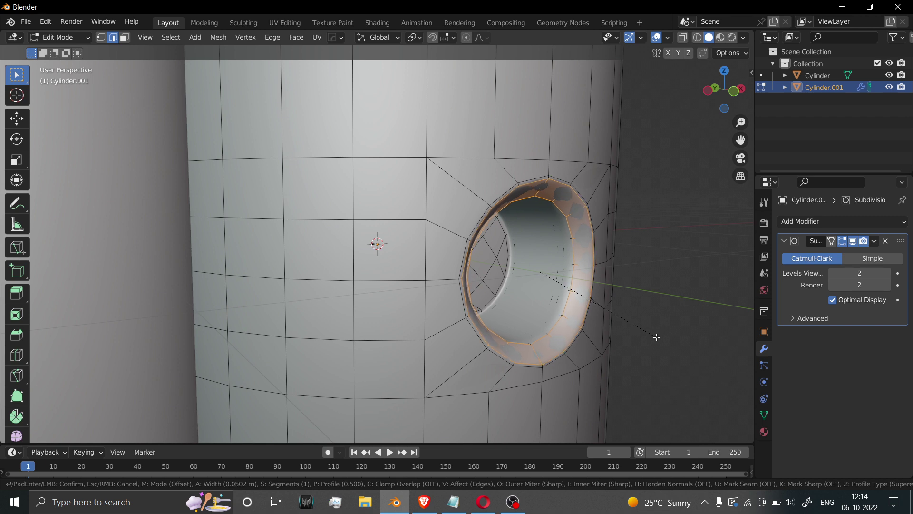
pyautogui.click(657, 337)
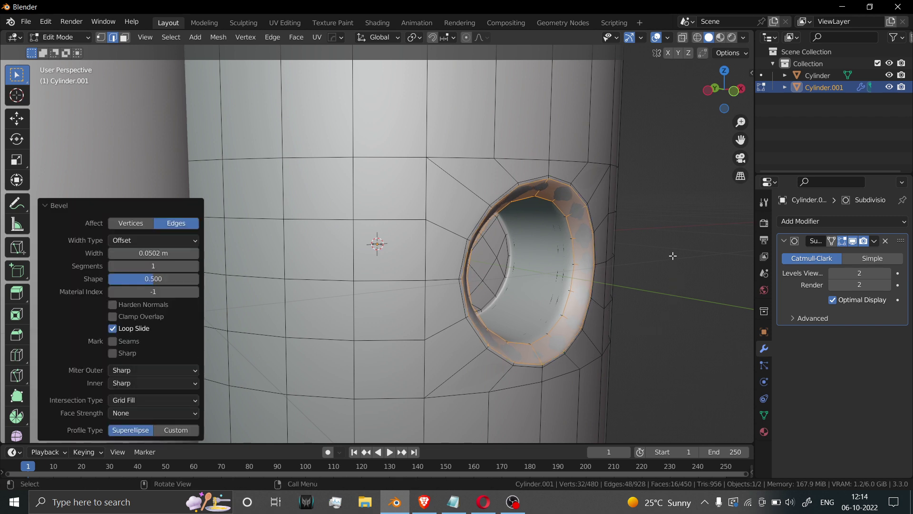
pyautogui.press('Tab')
# Step: Orbit and zoom around Cylinder.001 to inspect the smoothed hole from several angles
pyautogui.moveTo(672, 258); pyautogui.dragTo(569, 220, button='middle')
pyautogui.scroll(-3, 569, 224)
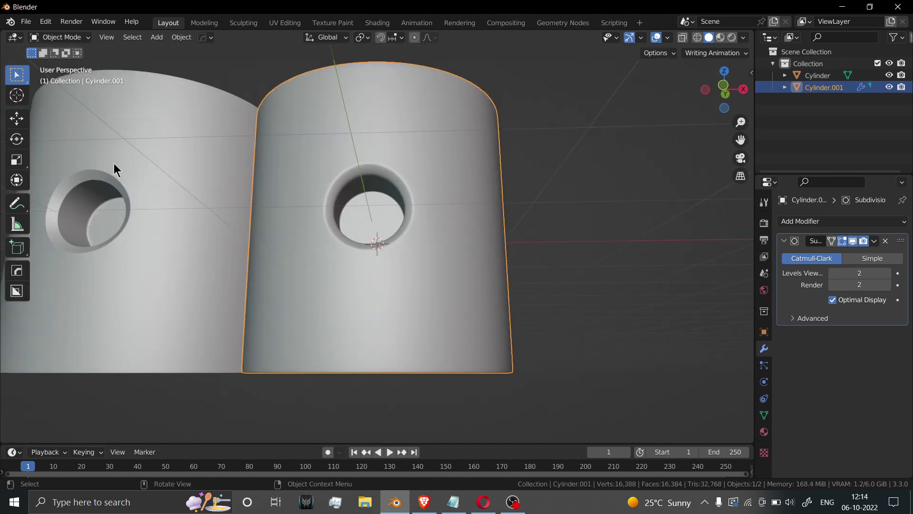
pyautogui.scroll(-2, 371, 183)
pyautogui.scroll(8, 387, 200)
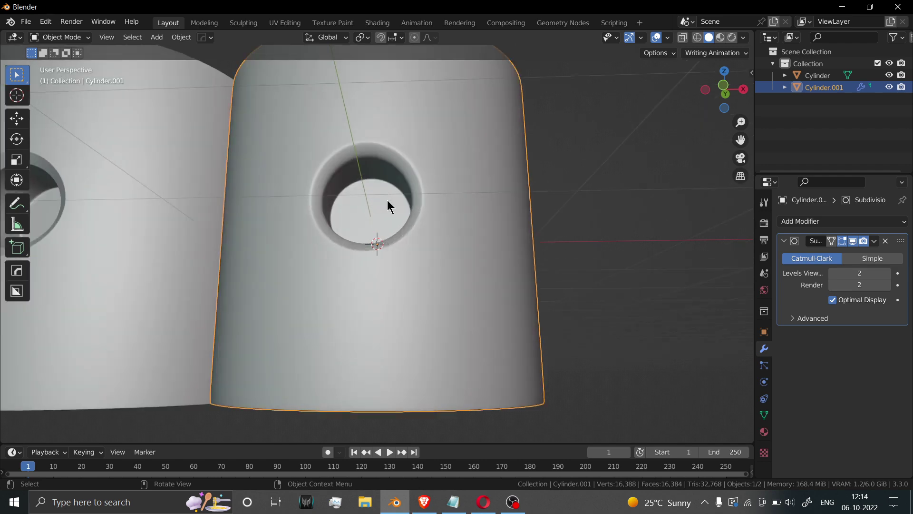
pyautogui.moveTo(411, 233); pyautogui.dragTo(421, 250, button='middle')
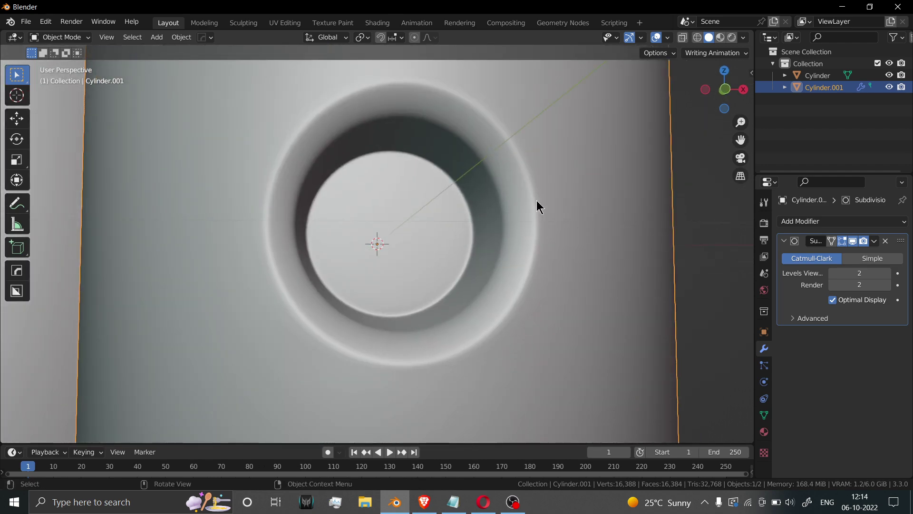
pyautogui.scroll(-3, 261, 287)
pyautogui.scroll(2, 187, 295)
pyautogui.scroll(-5, 162, 280)
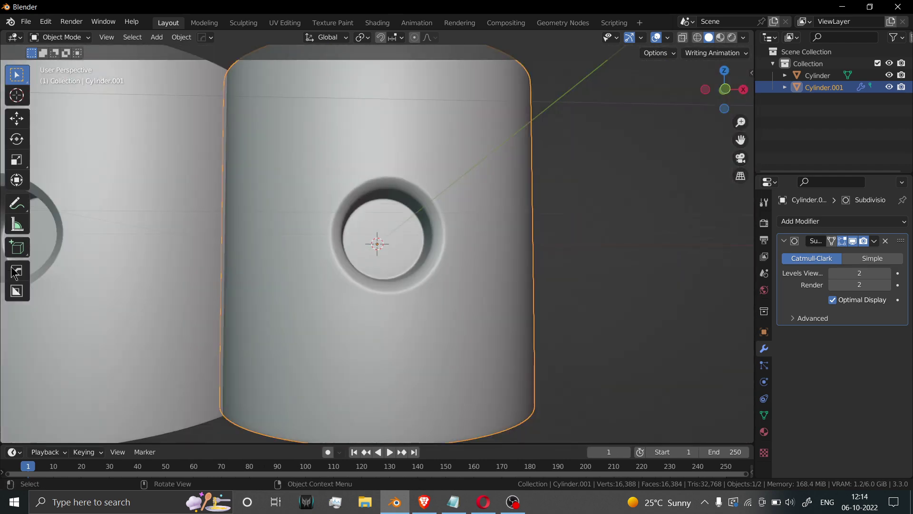
pyautogui.scroll(2, 301, 235)
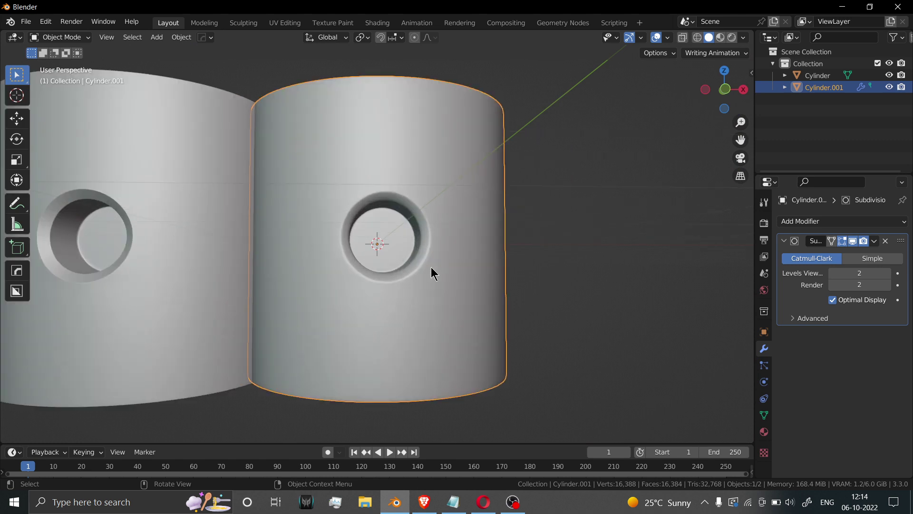
# Step: Bevel the two hole-rim edge loops with 2 segments, about 0.000859 m wide
pyautogui.press('Tab')
pyautogui.scroll(5, 431, 267)
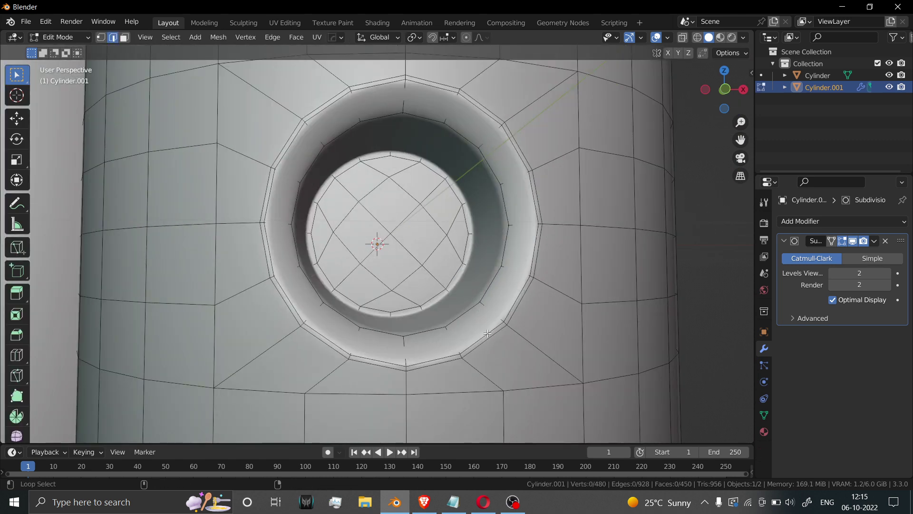
pyautogui.keyDown('alt'); pyautogui.click(487, 334); pyautogui.keyUp('alt')
pyautogui.keyDown('alt'); pyautogui.keyDown('shift'); pyautogui.click(460, 313); pyautogui.keyUp('shift'); pyautogui.keyUp('alt')
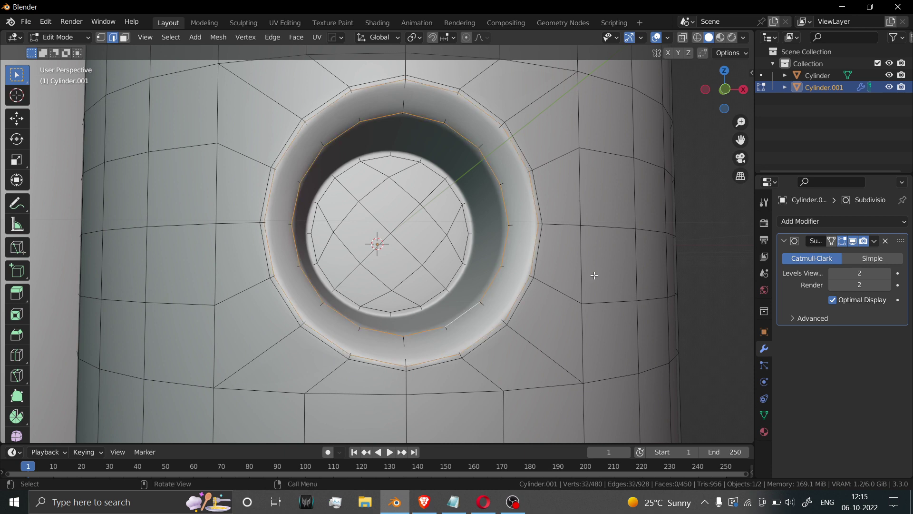
pyautogui.hotkey('ctrl', 'b')
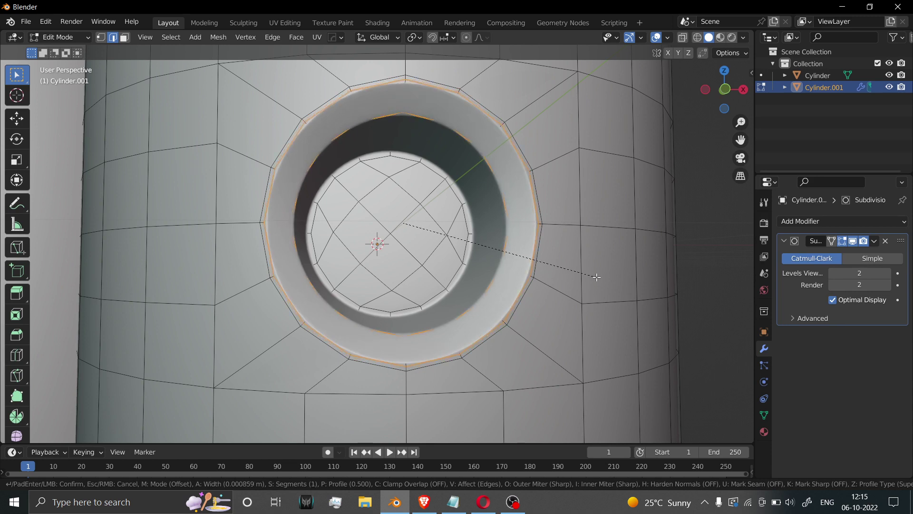
pyautogui.scroll(1, 596, 277)
pyautogui.click(596, 276)
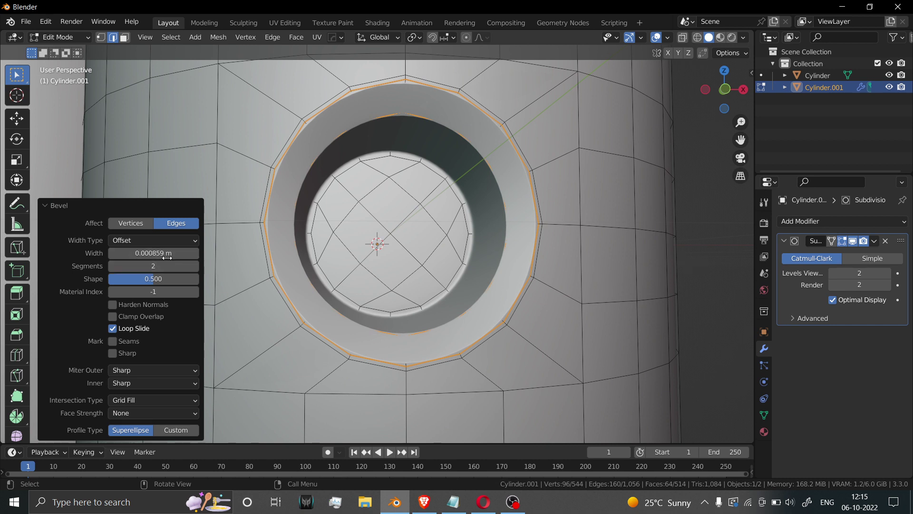
# Step: Keep the bevel width at 0.000859 m and clear the edge selection
pyautogui.moveTo(153, 253)
pyautogui.mouseDown()
pyautogui.moveTo(119, 253)
pyautogui.moveTo(164, 253)
pyautogui.mouseUp()
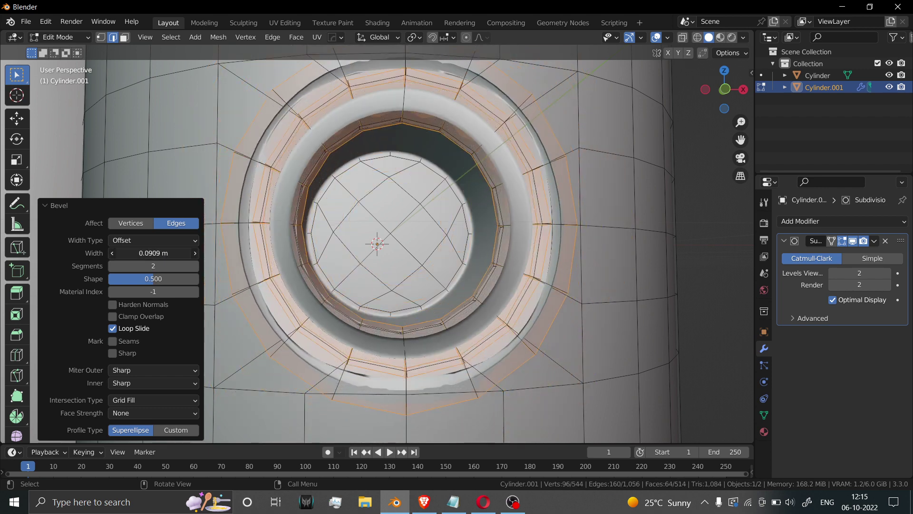
pyautogui.press('Escape')
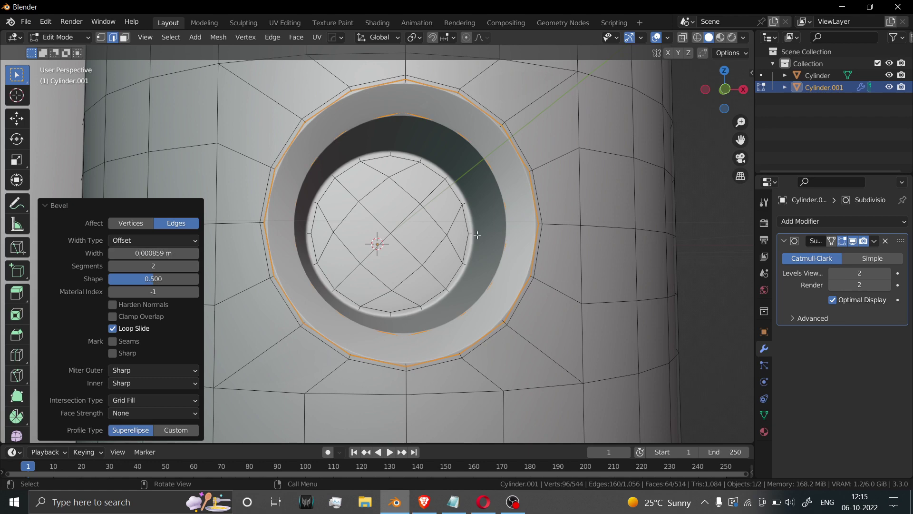
pyautogui.scroll(-3, 570, 232)
pyautogui.click(634, 260)
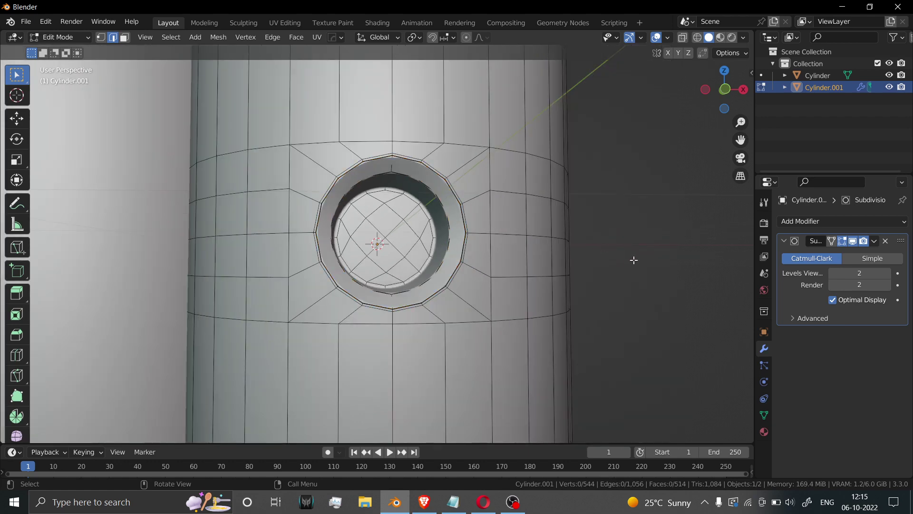
# Step: Return to Object Mode and zoom in and out to inspect the crisp hole rim
pyautogui.press('Tab')
pyautogui.scroll(-5, 525, 262)
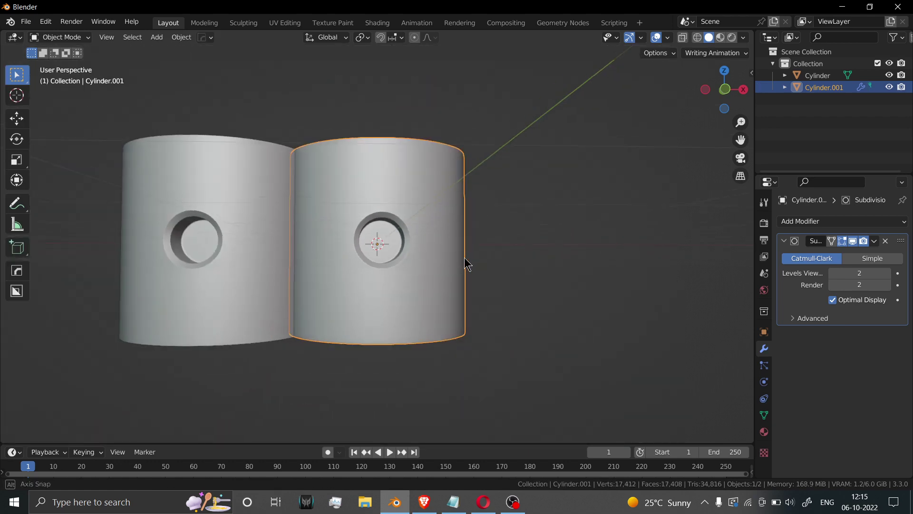
pyautogui.scroll(8, 469, 262)
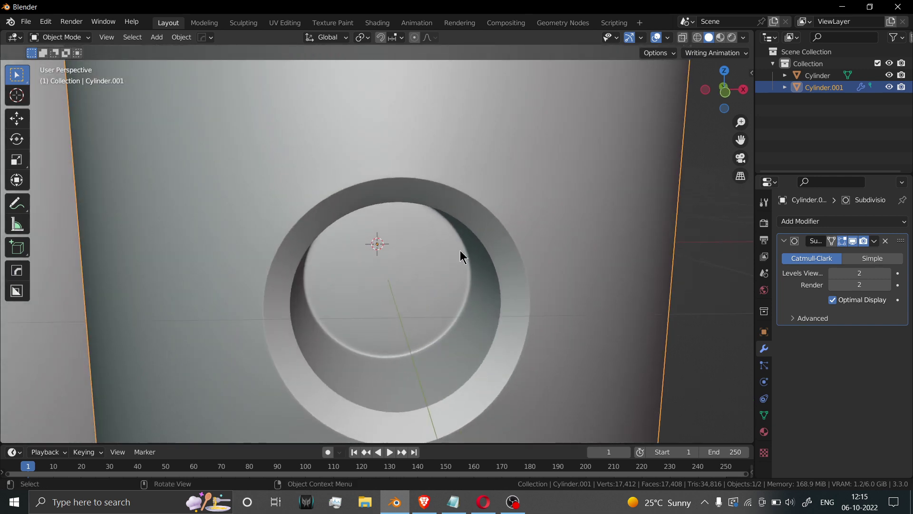
pyautogui.scroll(-7, 492, 286)
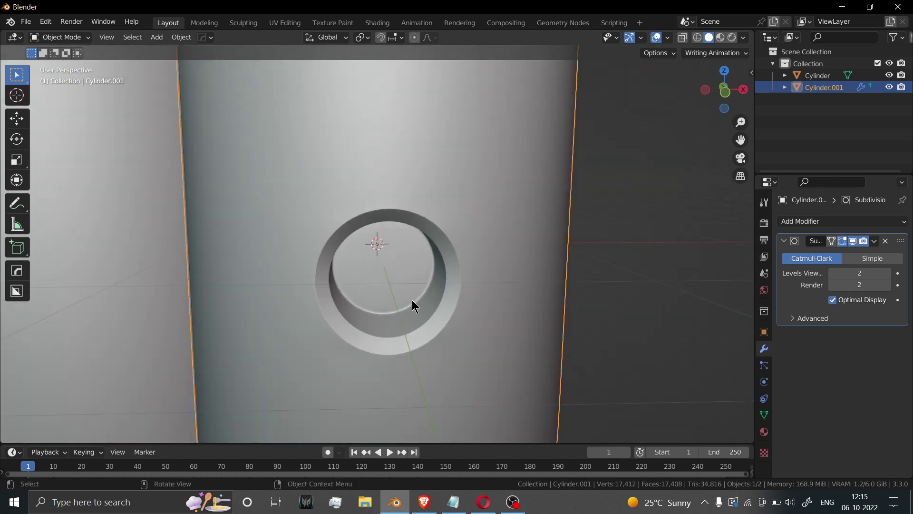
pyautogui.scroll(3, 416, 245)
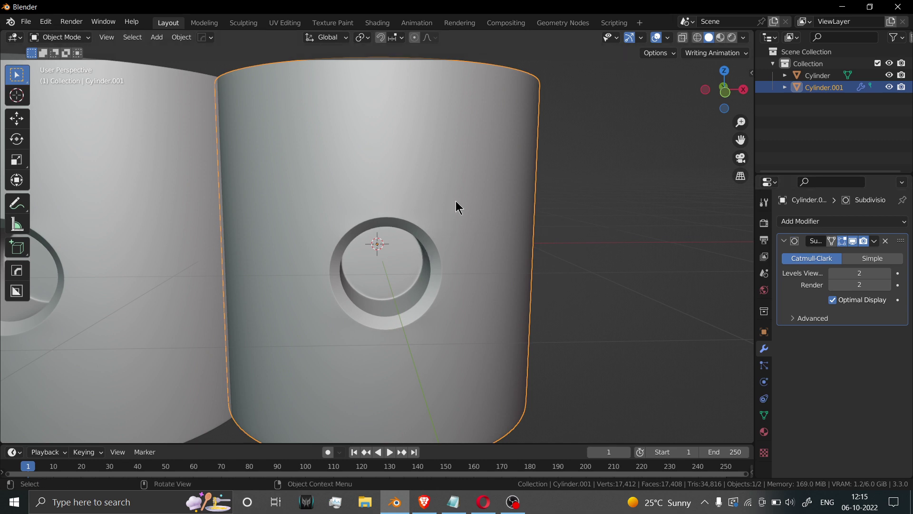
# Step: Apply the Subdivision Surface modifier on Cylinder.001
pyautogui.press('Tab')
pyautogui.press('Tab')
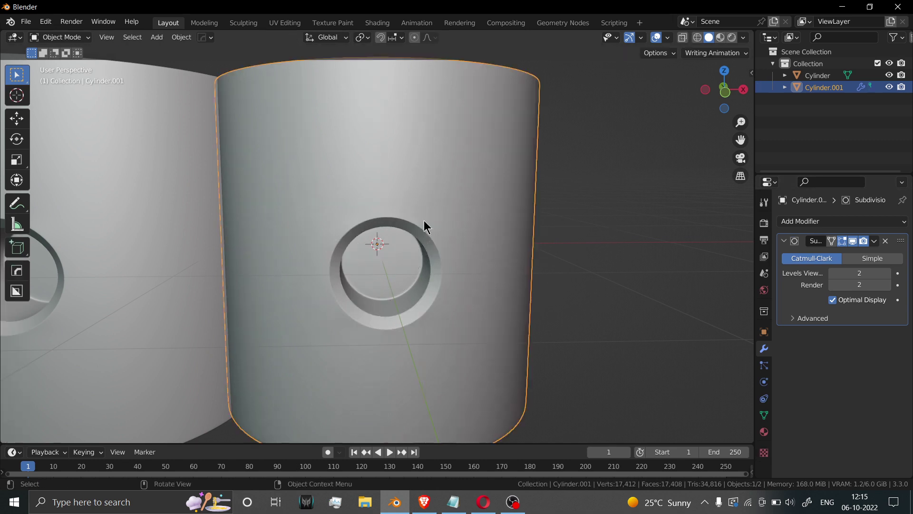
pyautogui.click(874, 241)
pyautogui.click(864, 258)
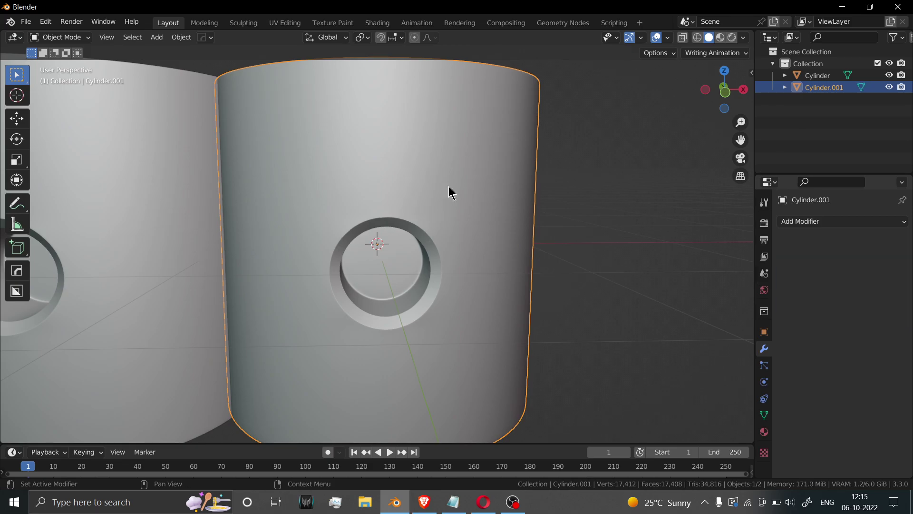
# Step: Inspect the dense 8,450-vertex mesh in Edit Mode from a few angles
pyautogui.press('Tab')
pyautogui.moveTo(455, 201); pyautogui.dragTo(390, 230, button='middle')
pyautogui.scroll(-2, 385, 234)
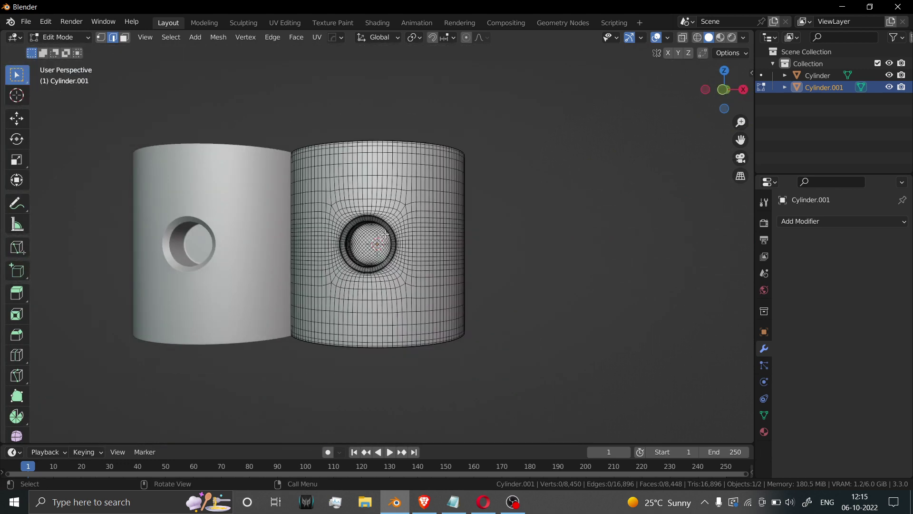
pyautogui.scroll(1, 385, 234)
pyautogui.scroll(-1, 385, 234)
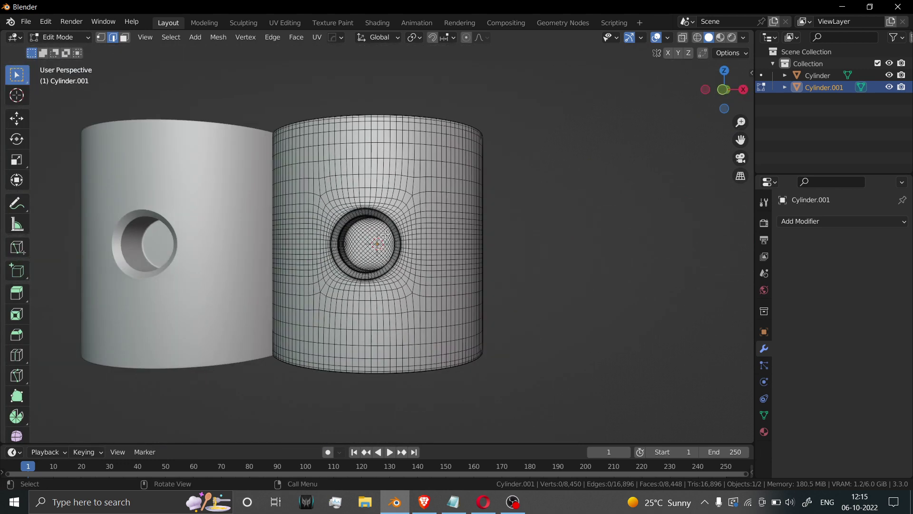
# Step: Return to Object Mode and zoom to frame both finished cylinders side by side
pyautogui.press('Tab')
pyautogui.scroll(-3, 407, 243)
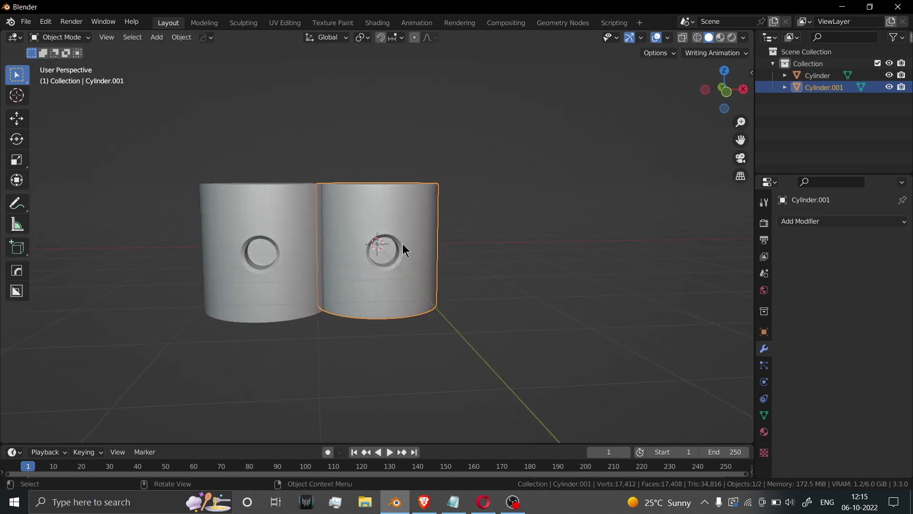
pyautogui.scroll(2, 394, 240)
pyautogui.scroll(1, 392, 239)
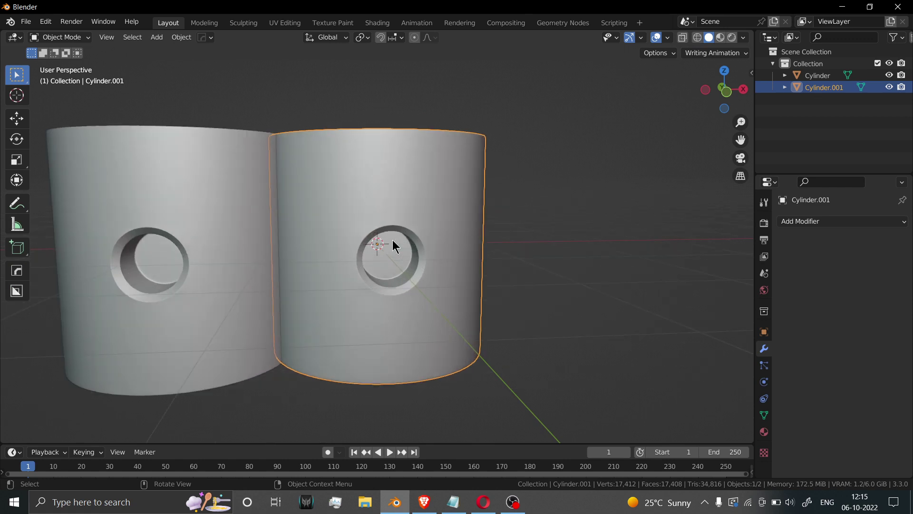